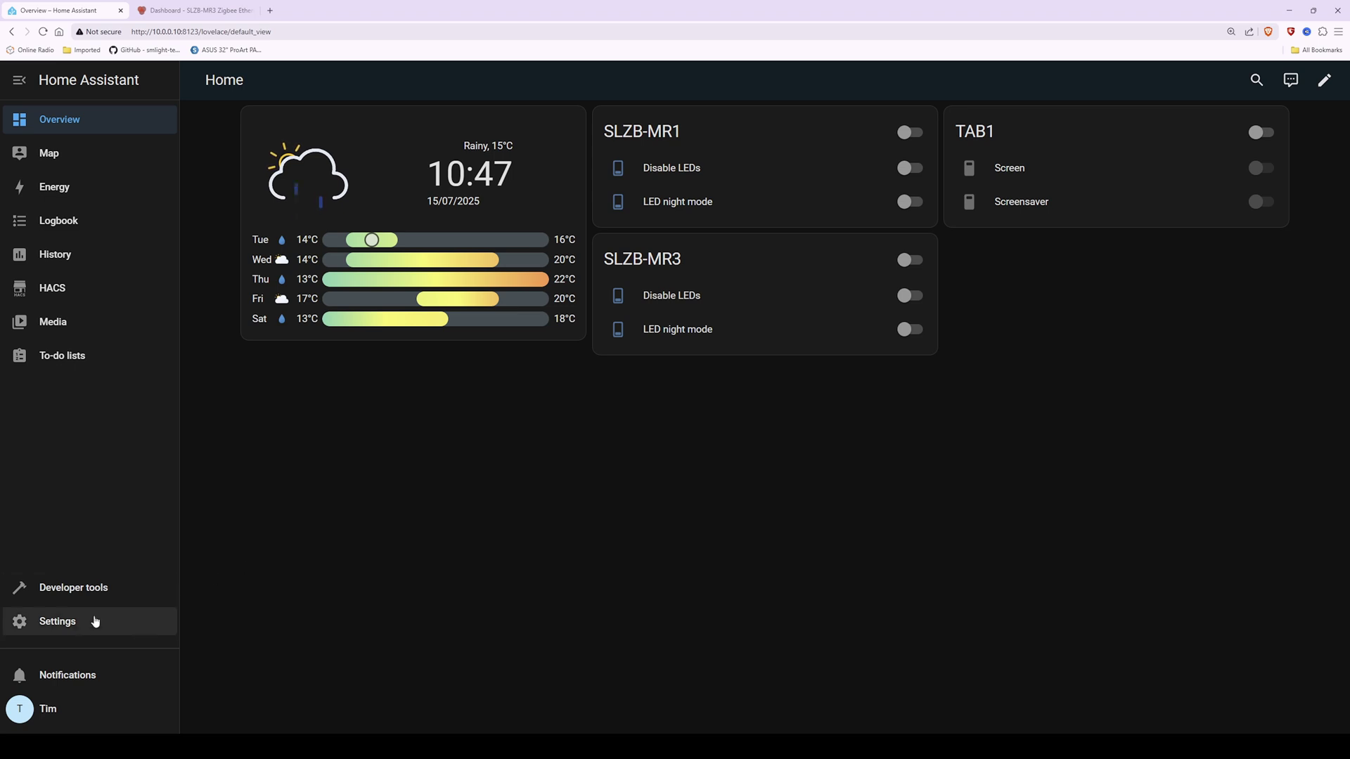
# Step: Review the installed integrations under Devices & services, and return to the Overview dashboard
pyautogui.click(65, 627)
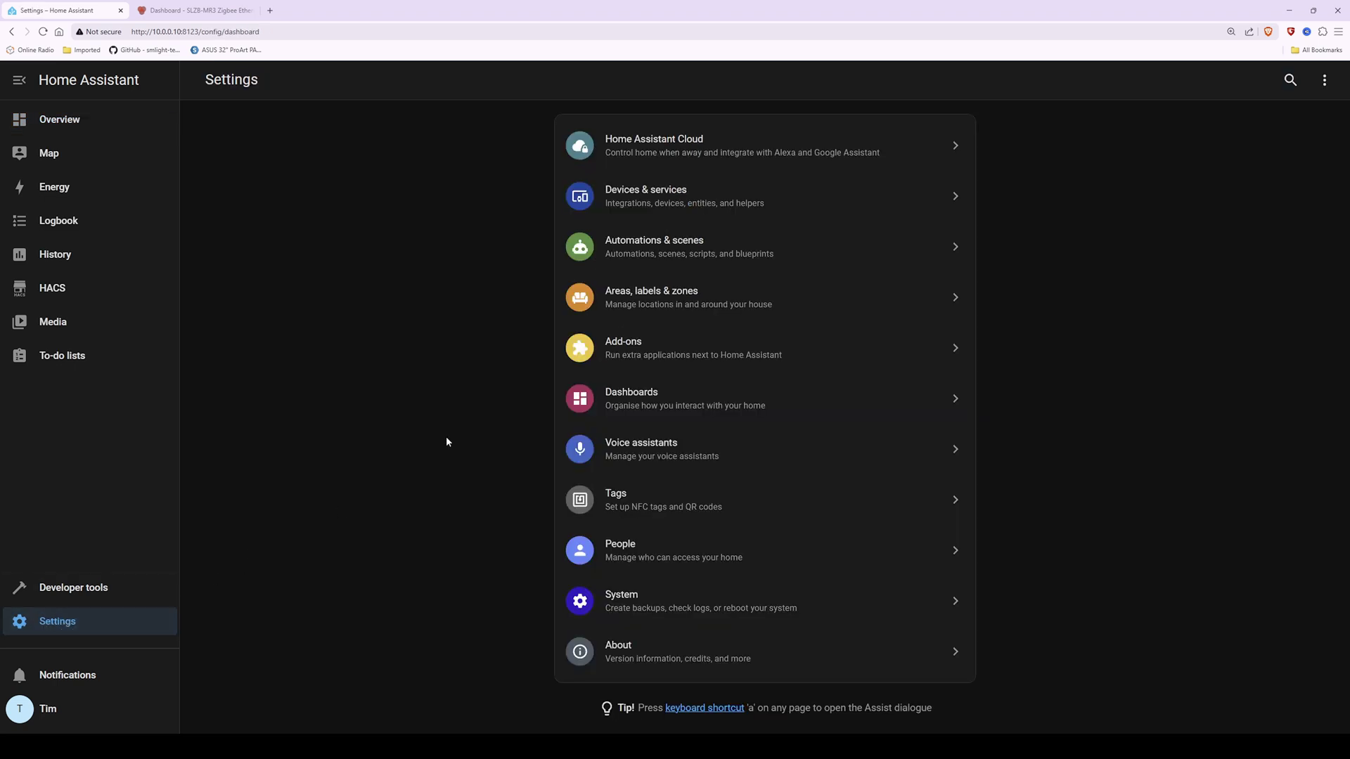
pyautogui.click(668, 205)
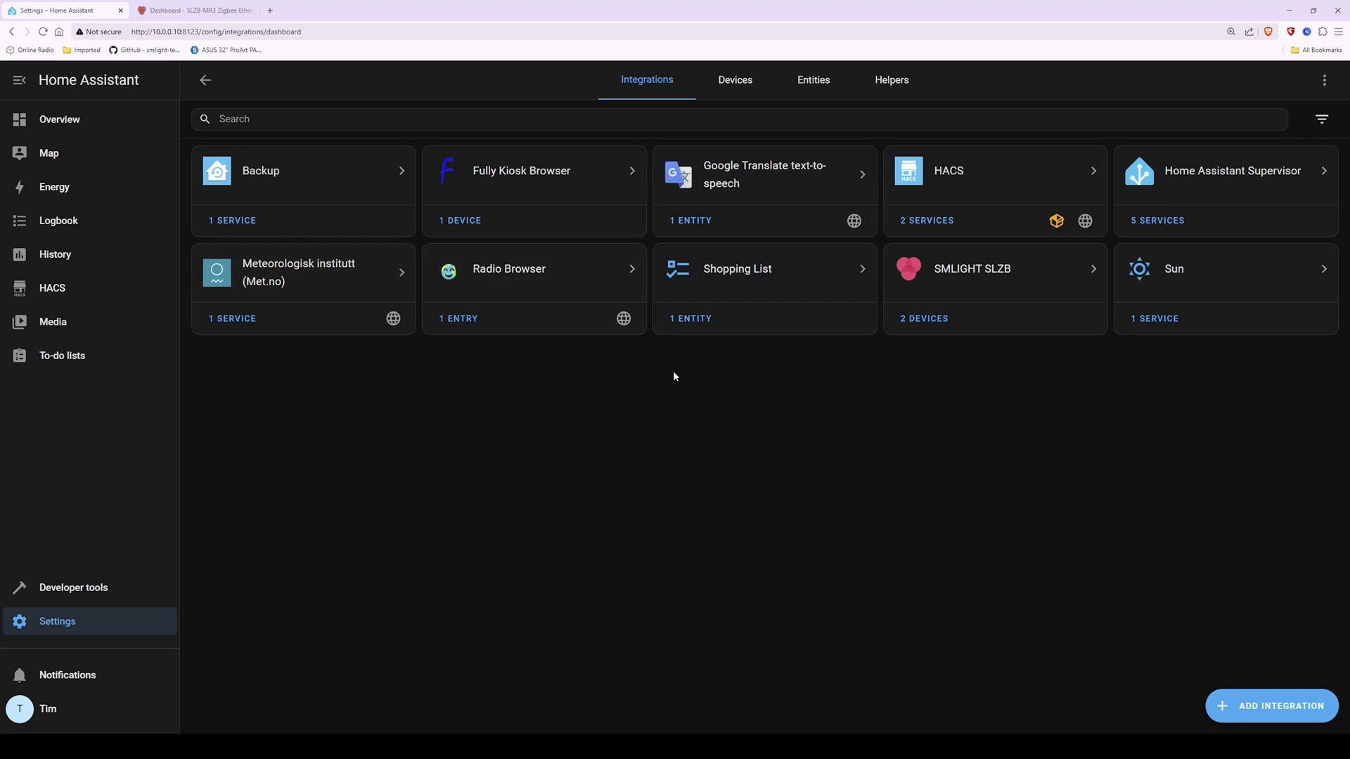
pyautogui.click(83, 120)
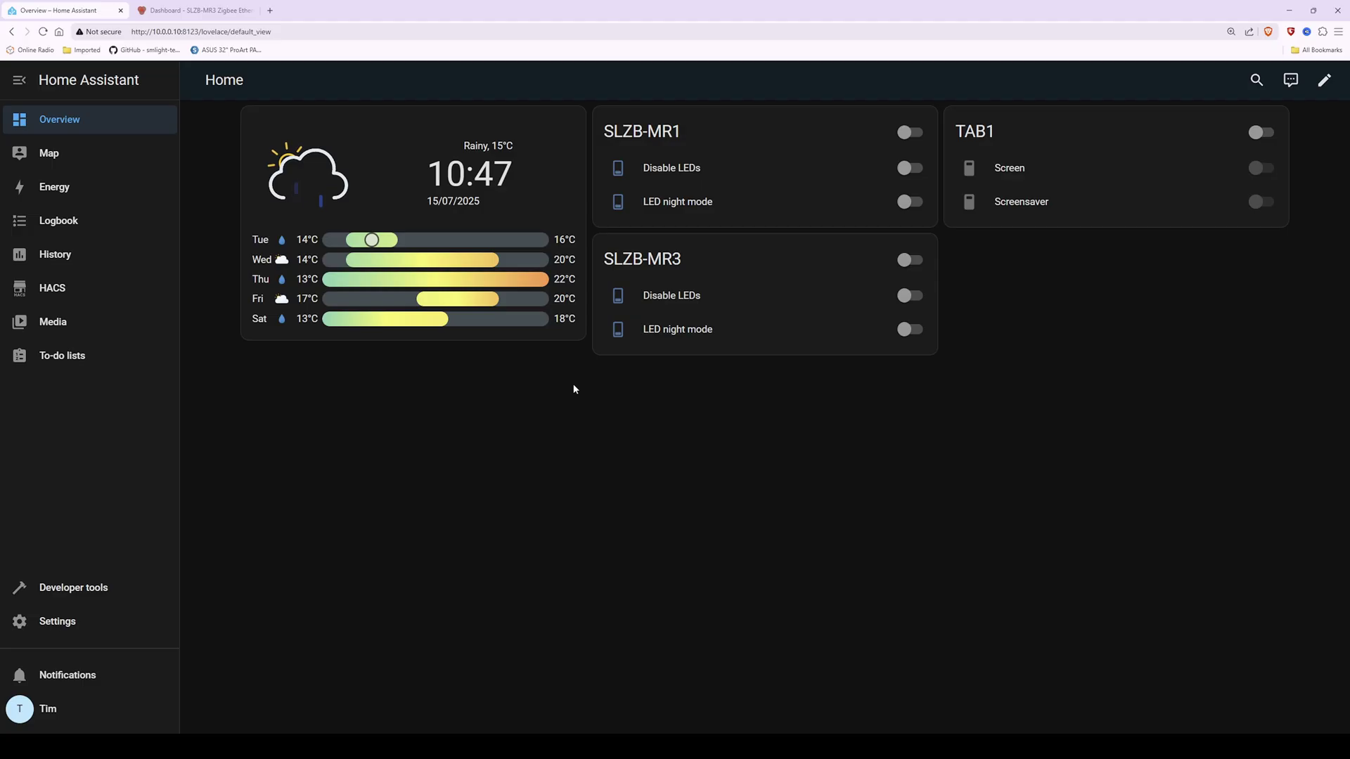
# Step: Search the Add-on Store for MQTT and open the Mosquitto broker add-on page
pyautogui.click(83, 628)
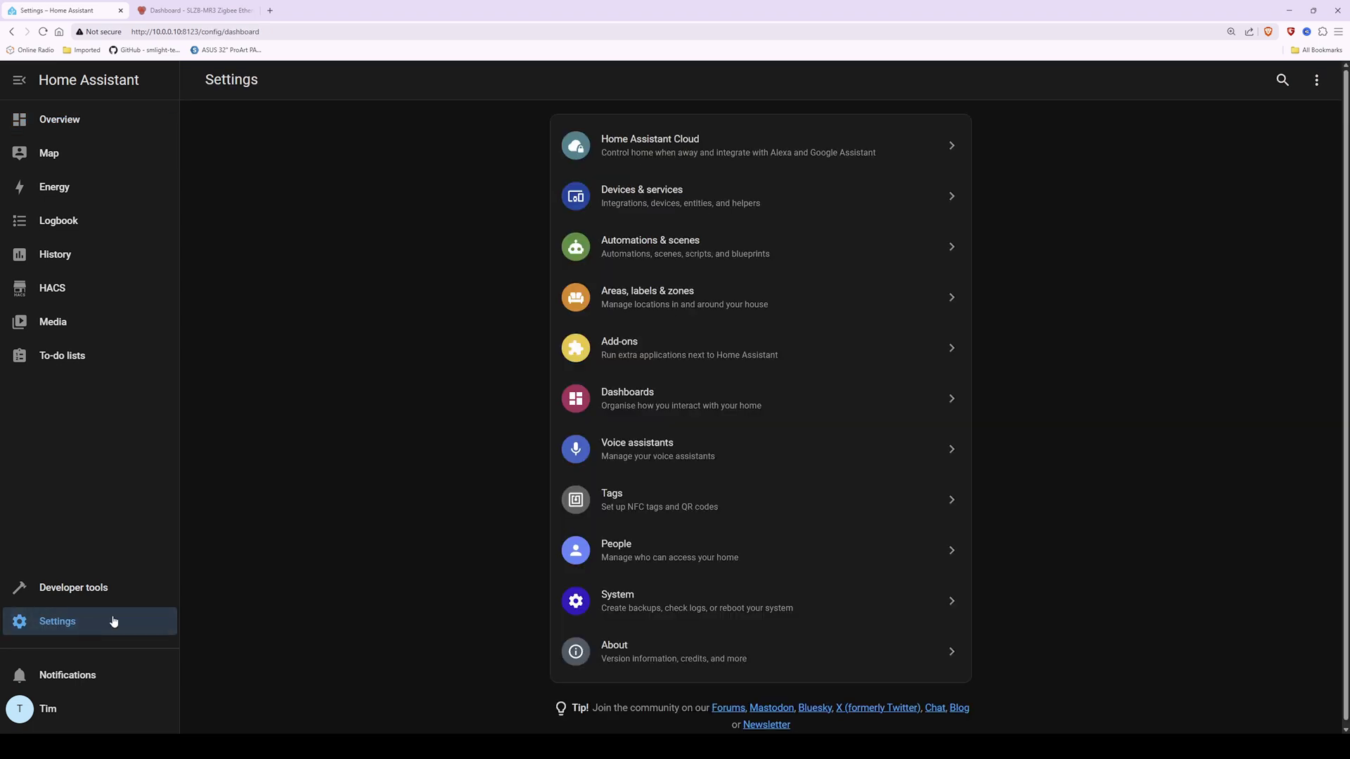
pyautogui.click(669, 337)
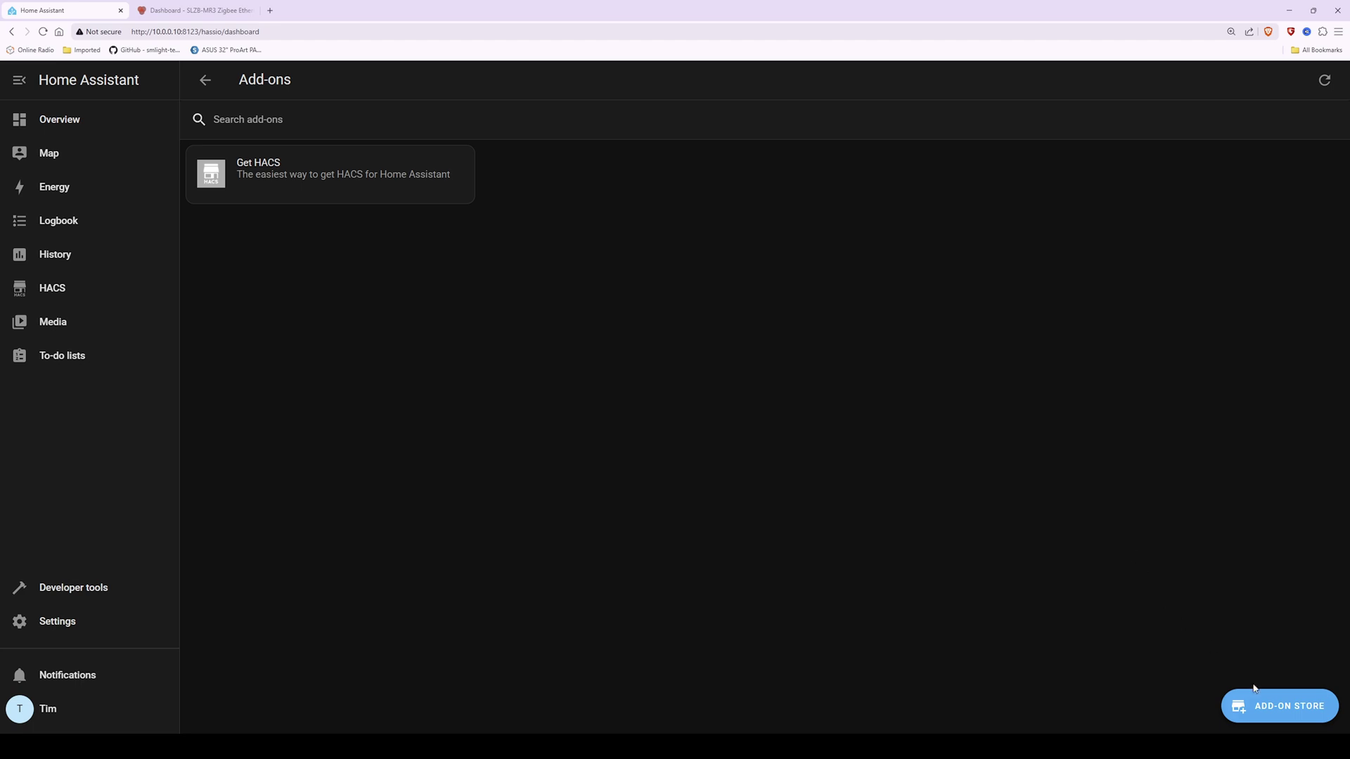
pyautogui.click(1297, 708)
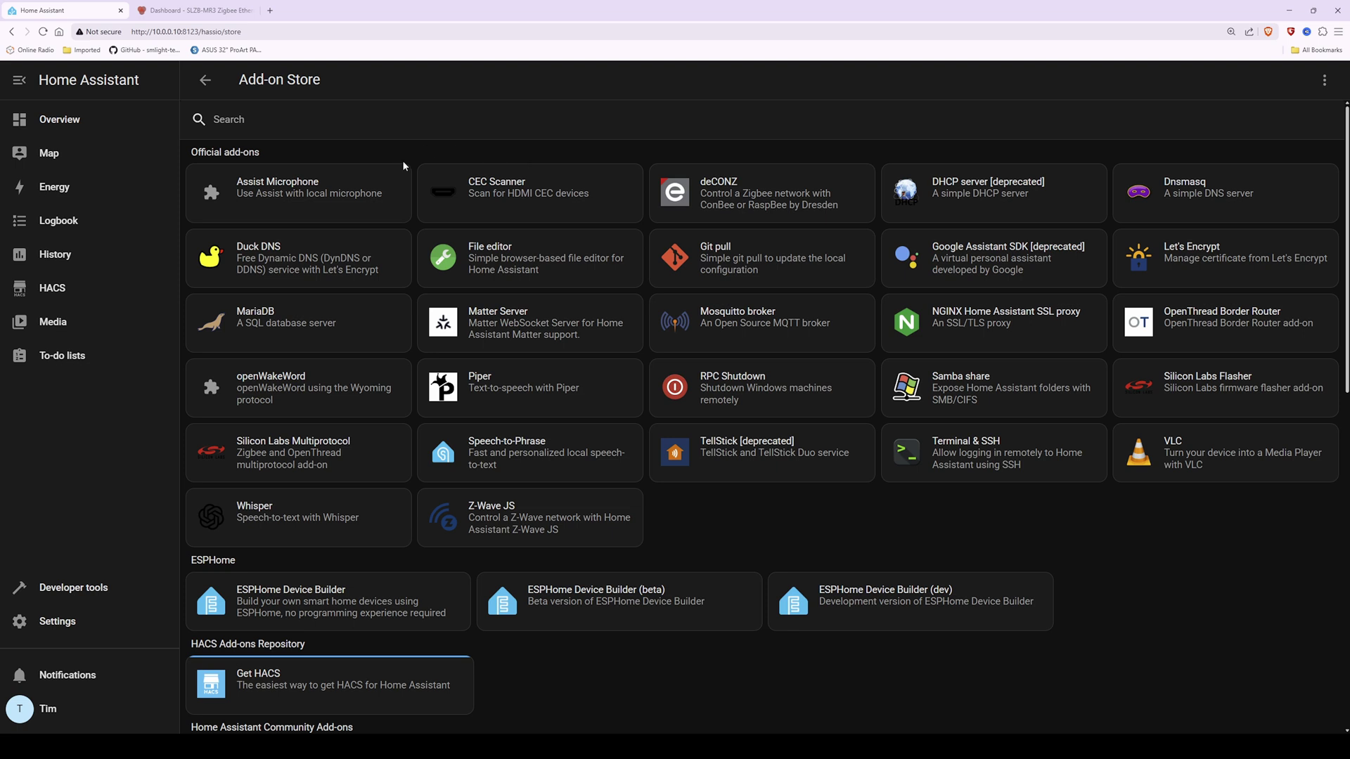
pyautogui.click(291, 125)
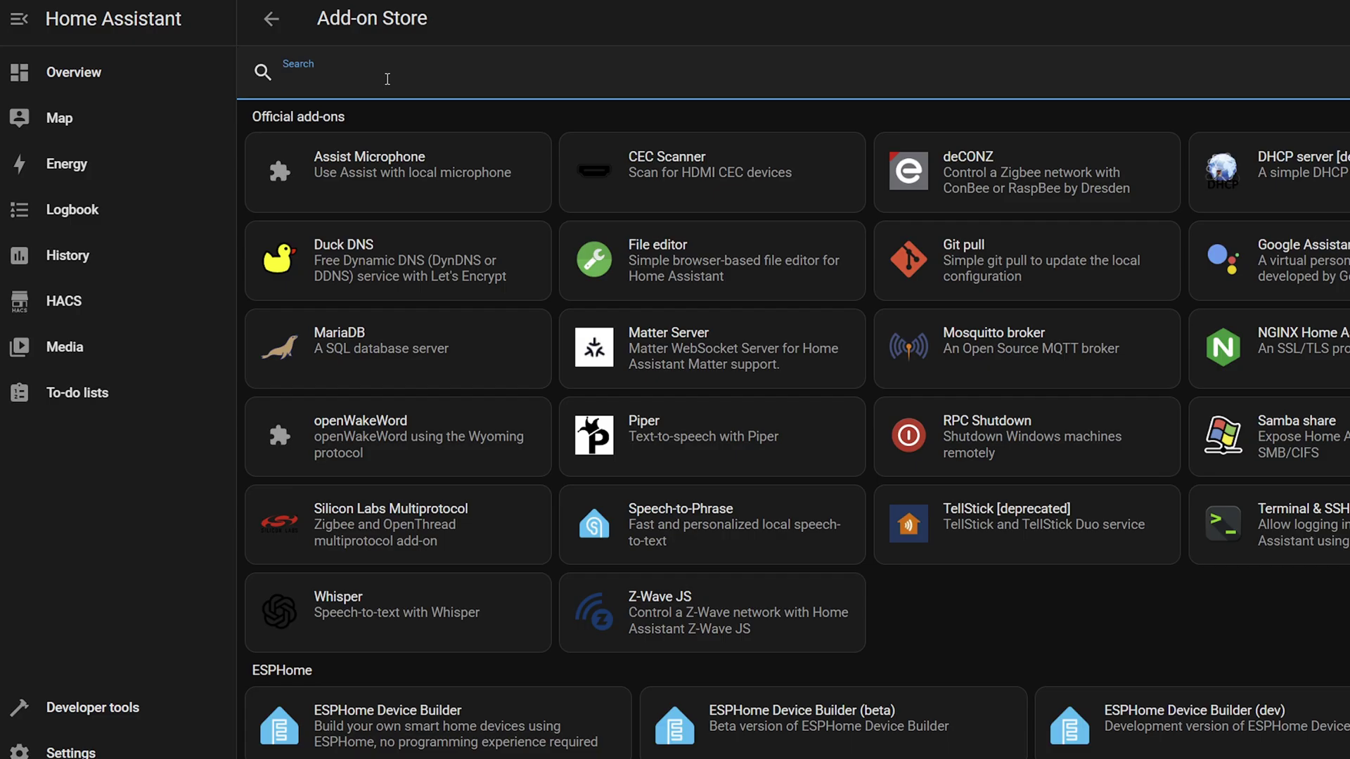
pyautogui.write('MQTT')
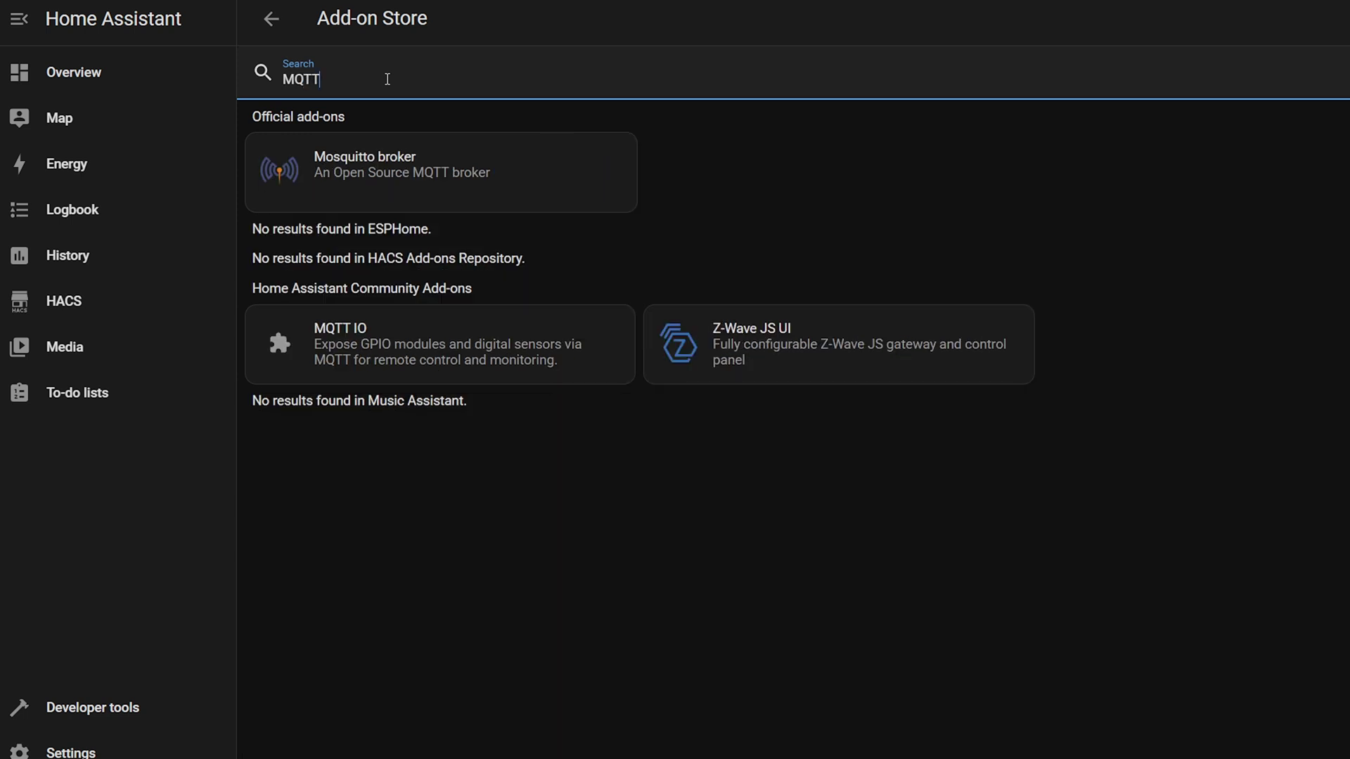
pyautogui.click(472, 188)
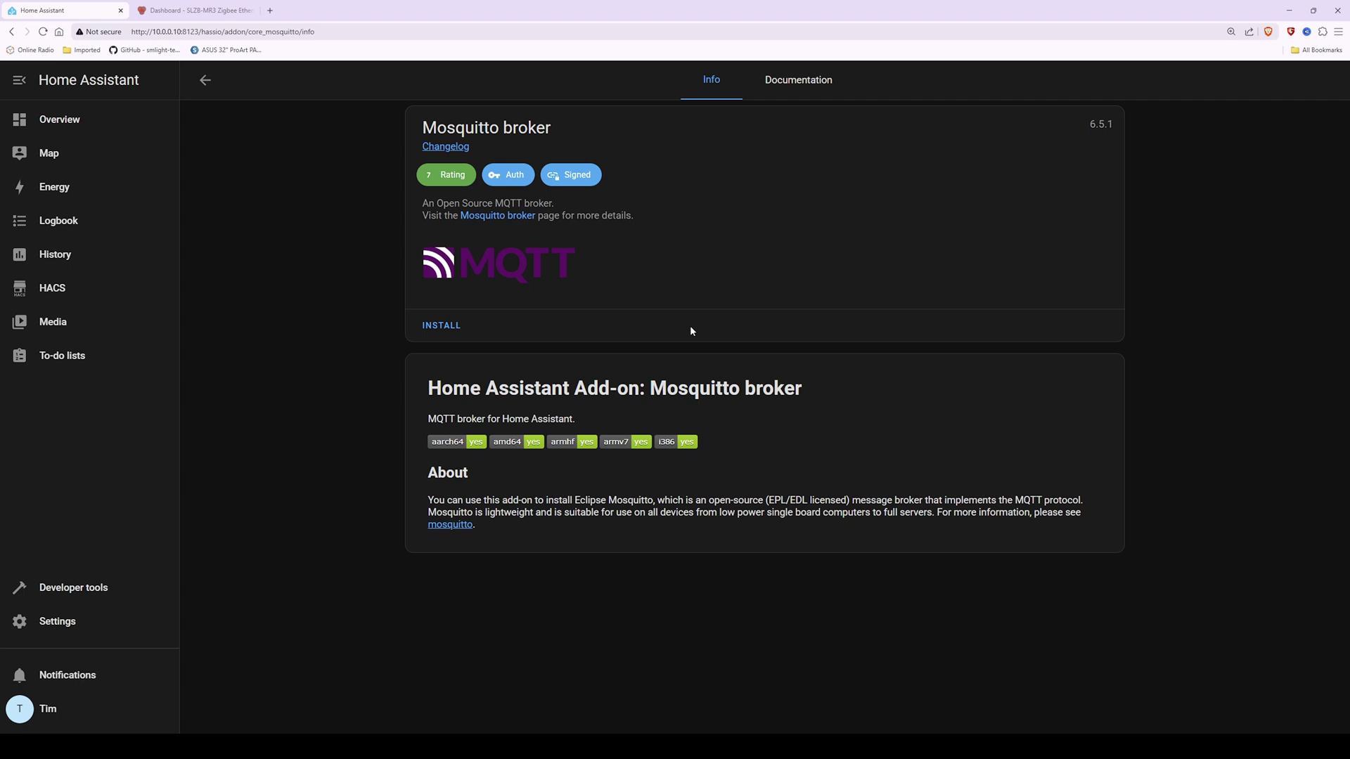
# Step: Install and start the Mosquitto broker add-on with Watchdog enabled
pyautogui.click(443, 326)
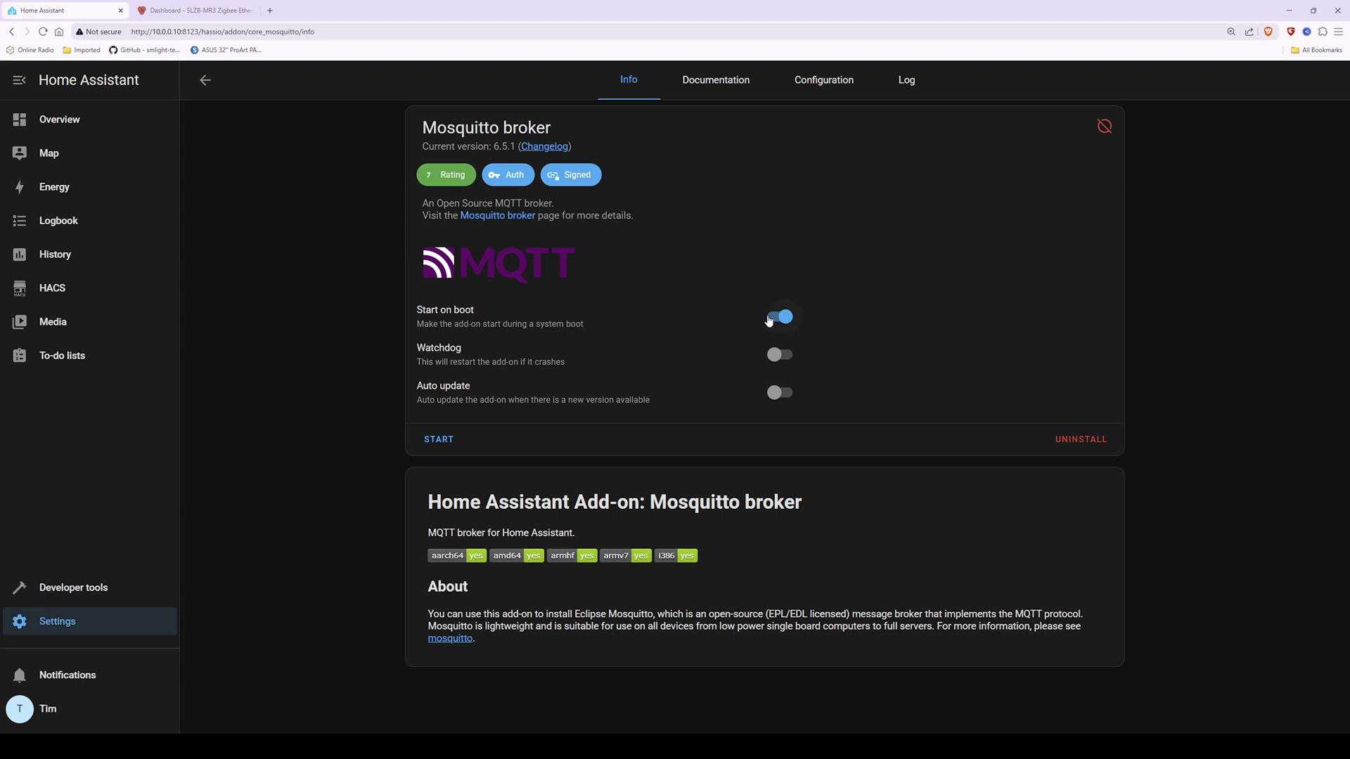
pyautogui.click(777, 357)
pyautogui.click(438, 440)
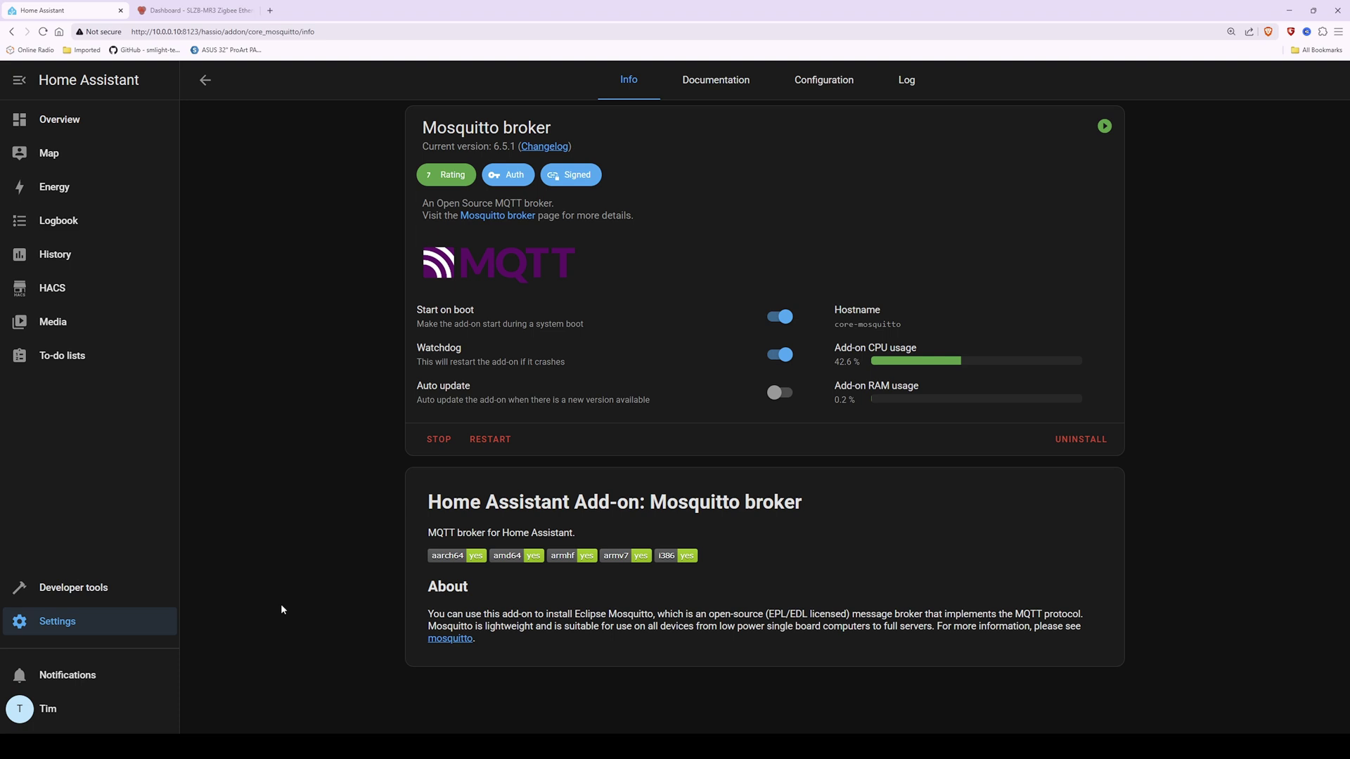
# Step: Perform a full Home Assistant restart from the System settings and confirm it
pyautogui.click(56, 626)
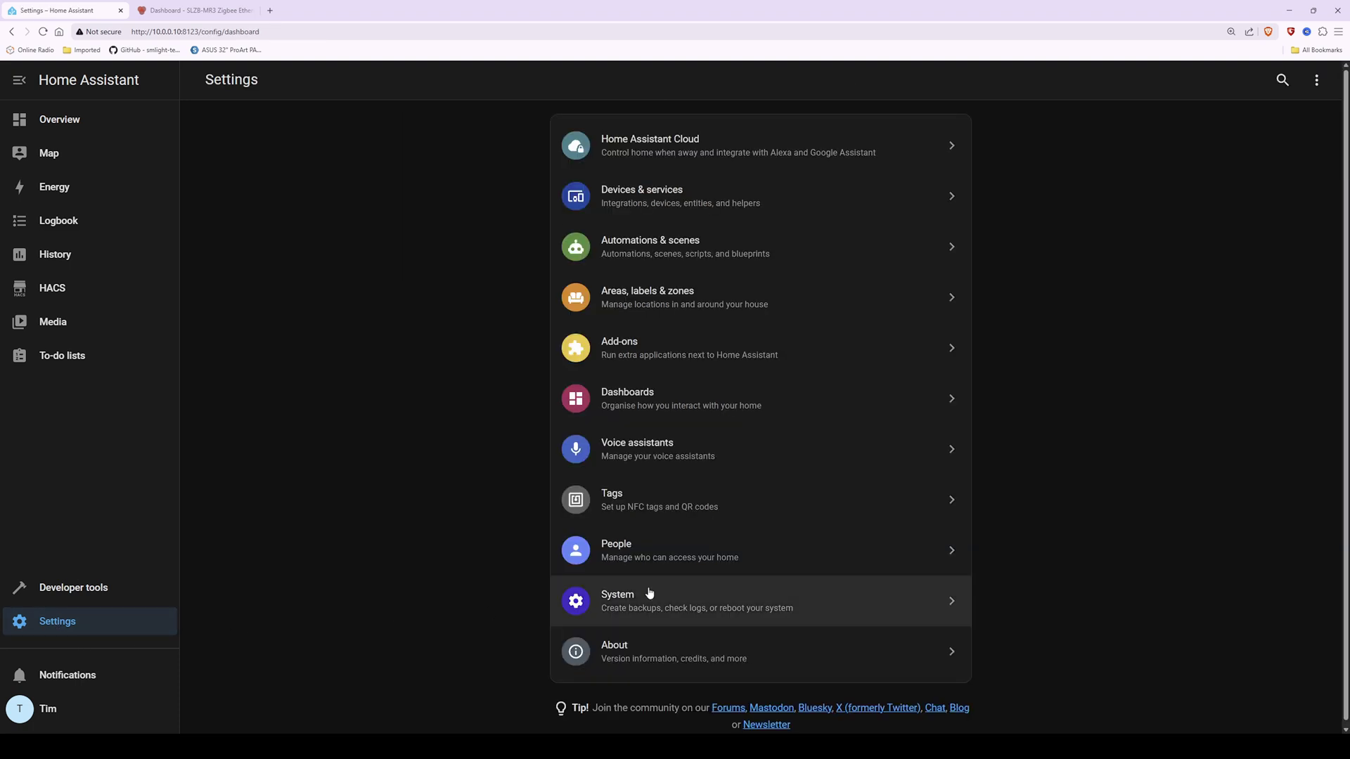
pyautogui.click(676, 607)
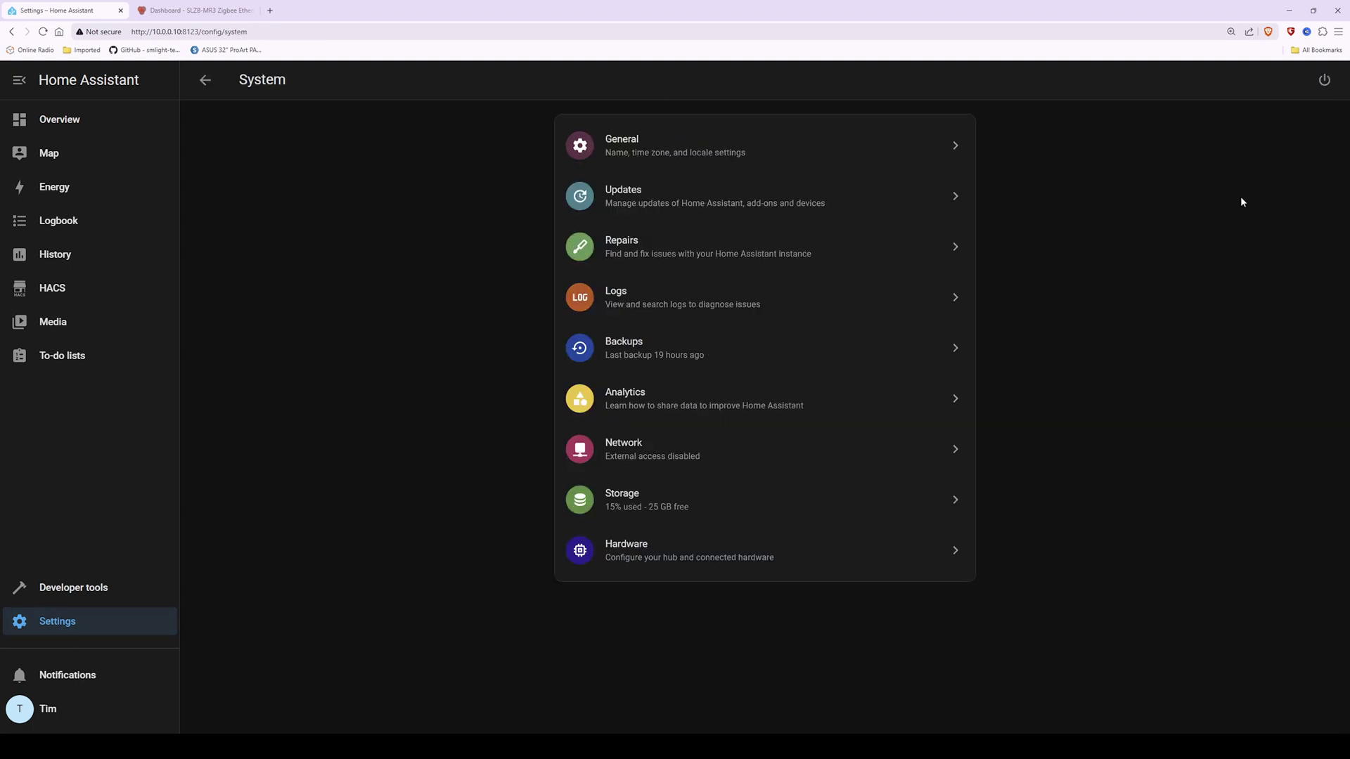
pyautogui.click(1323, 83)
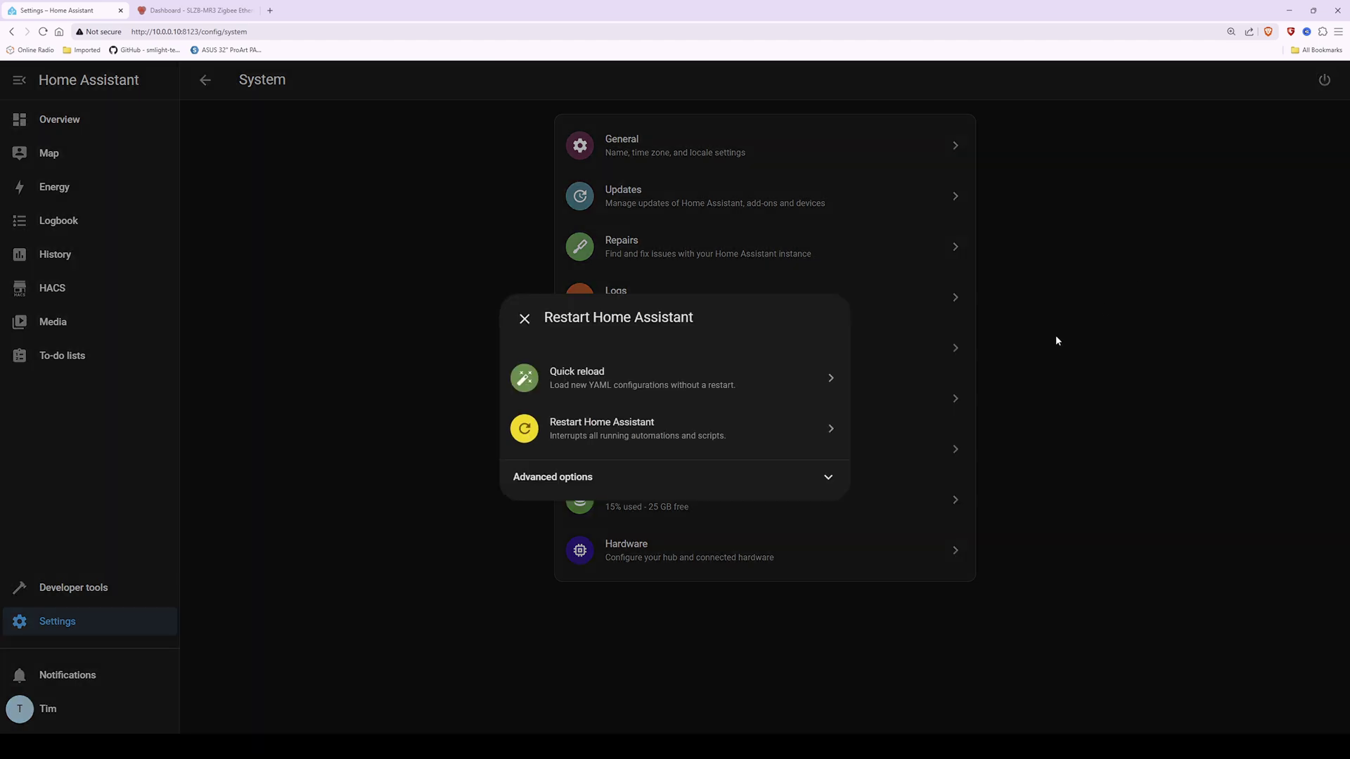
pyautogui.click(596, 433)
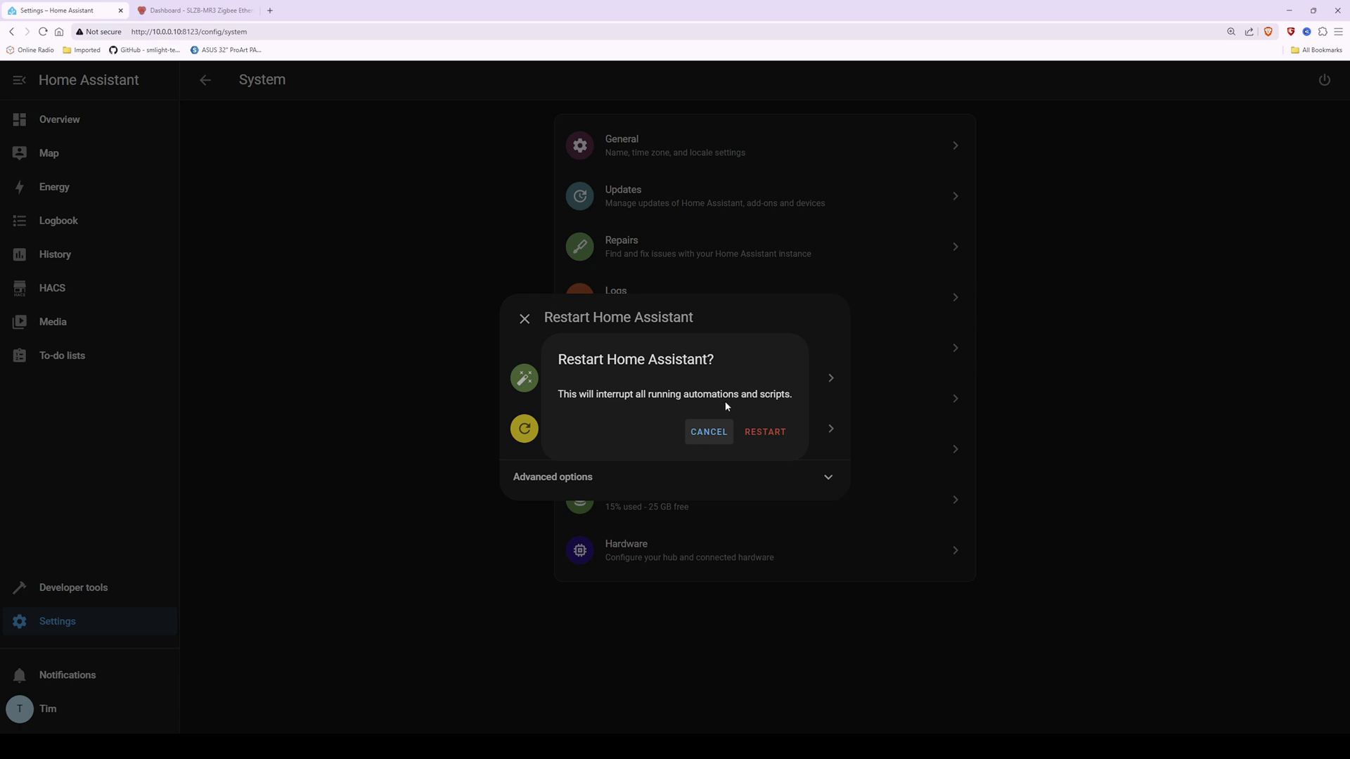
pyautogui.click(769, 434)
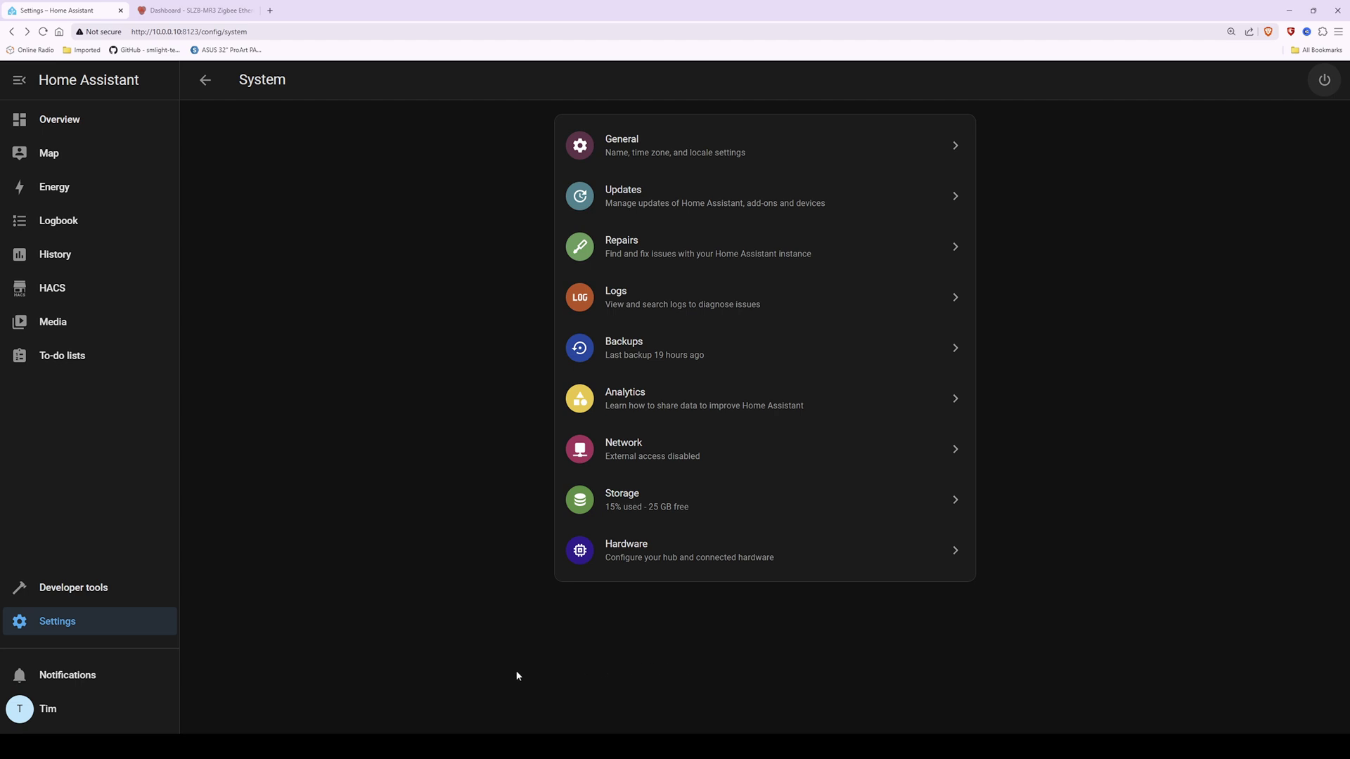
# Step: Open the management of add-on repositories in the Add-on Store
pyautogui.click(51, 624)
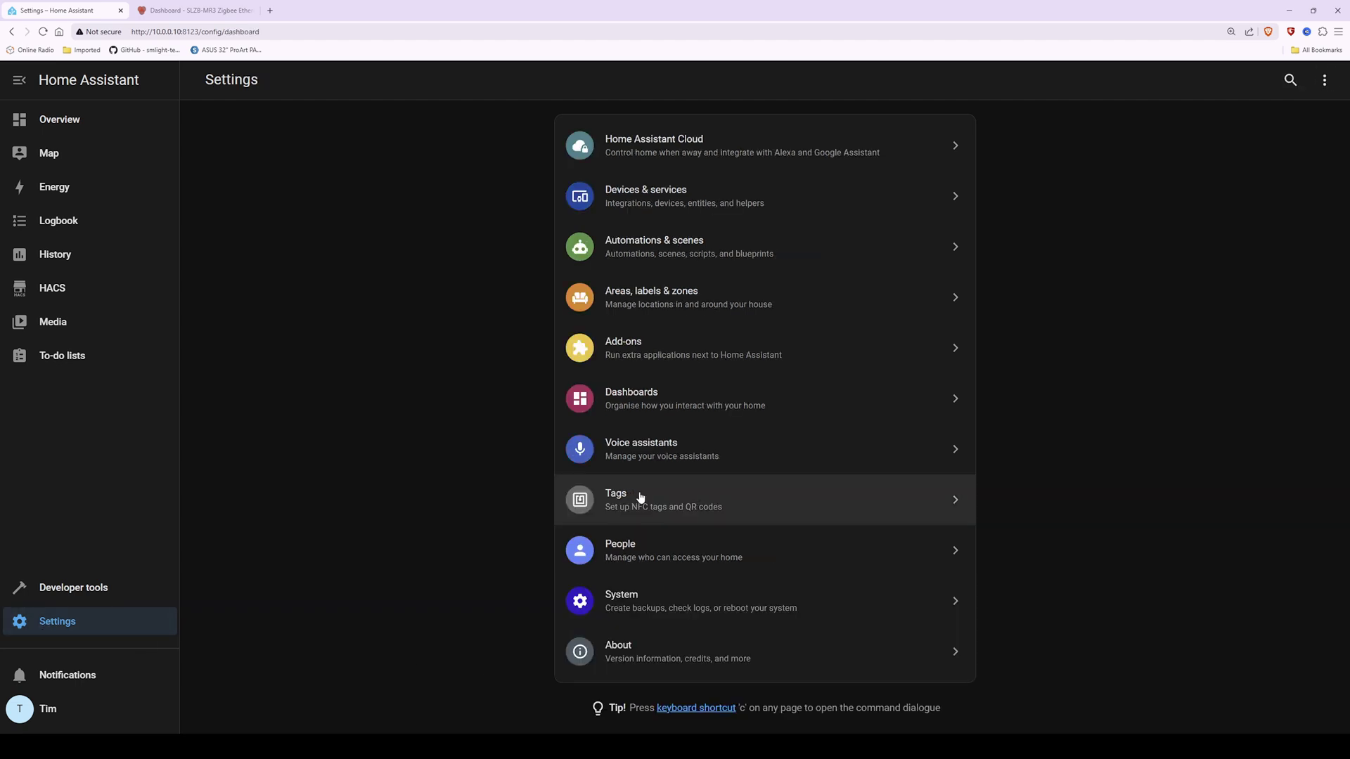
pyautogui.click(676, 356)
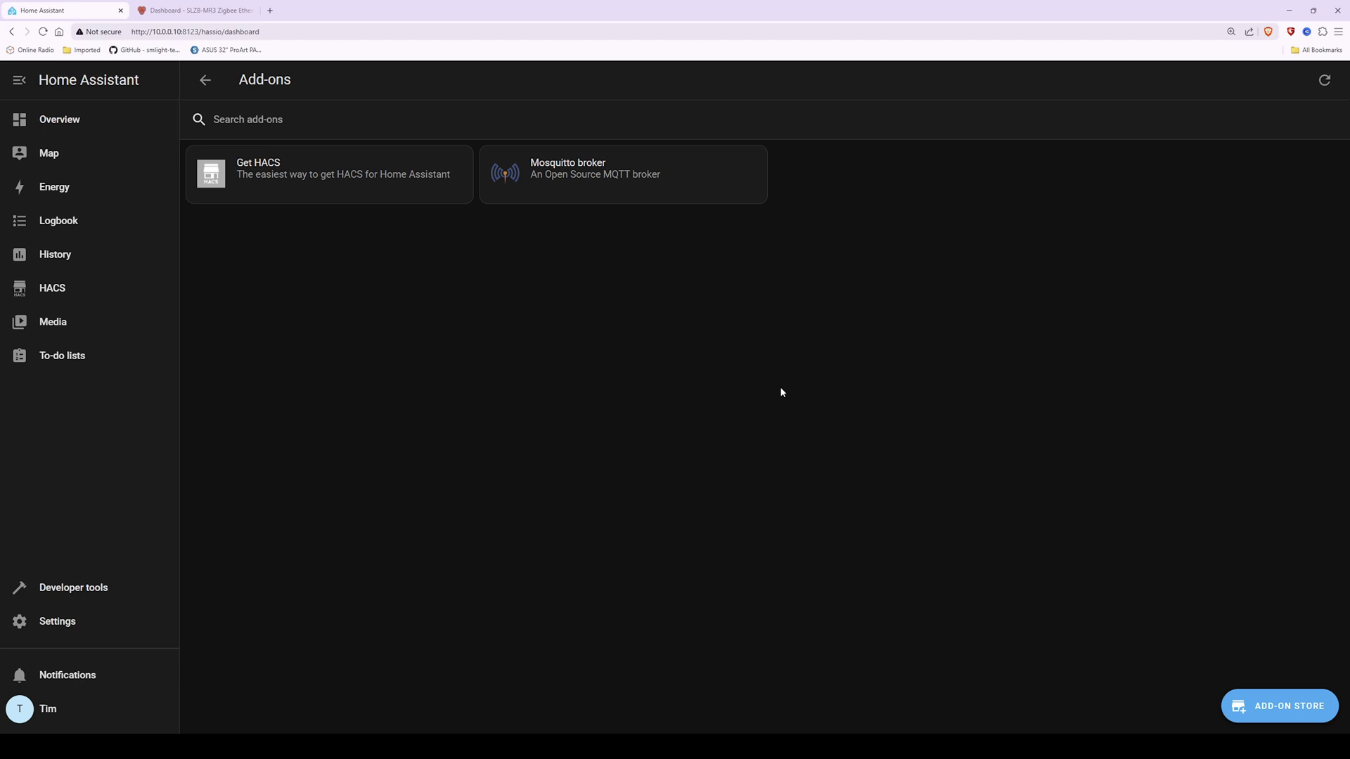
pyautogui.click(1262, 717)
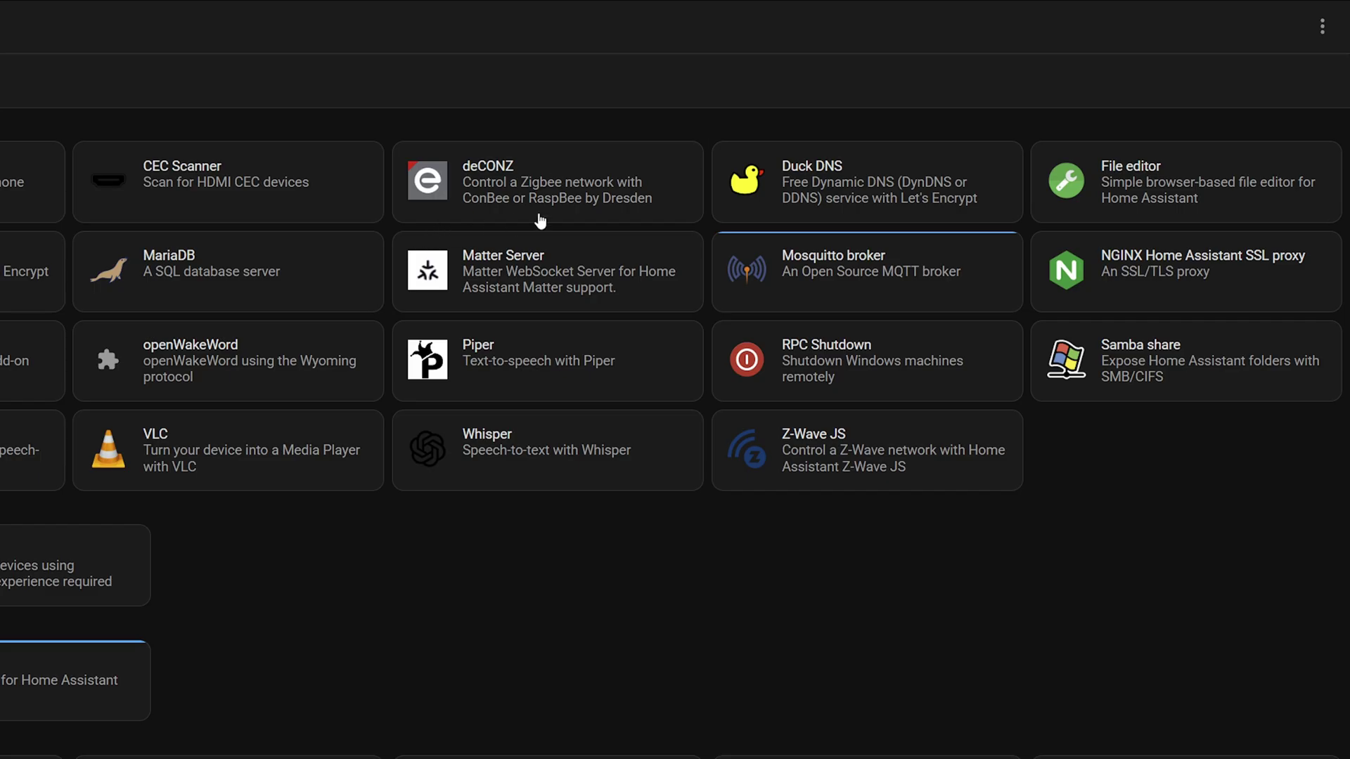
pyautogui.click(1323, 27)
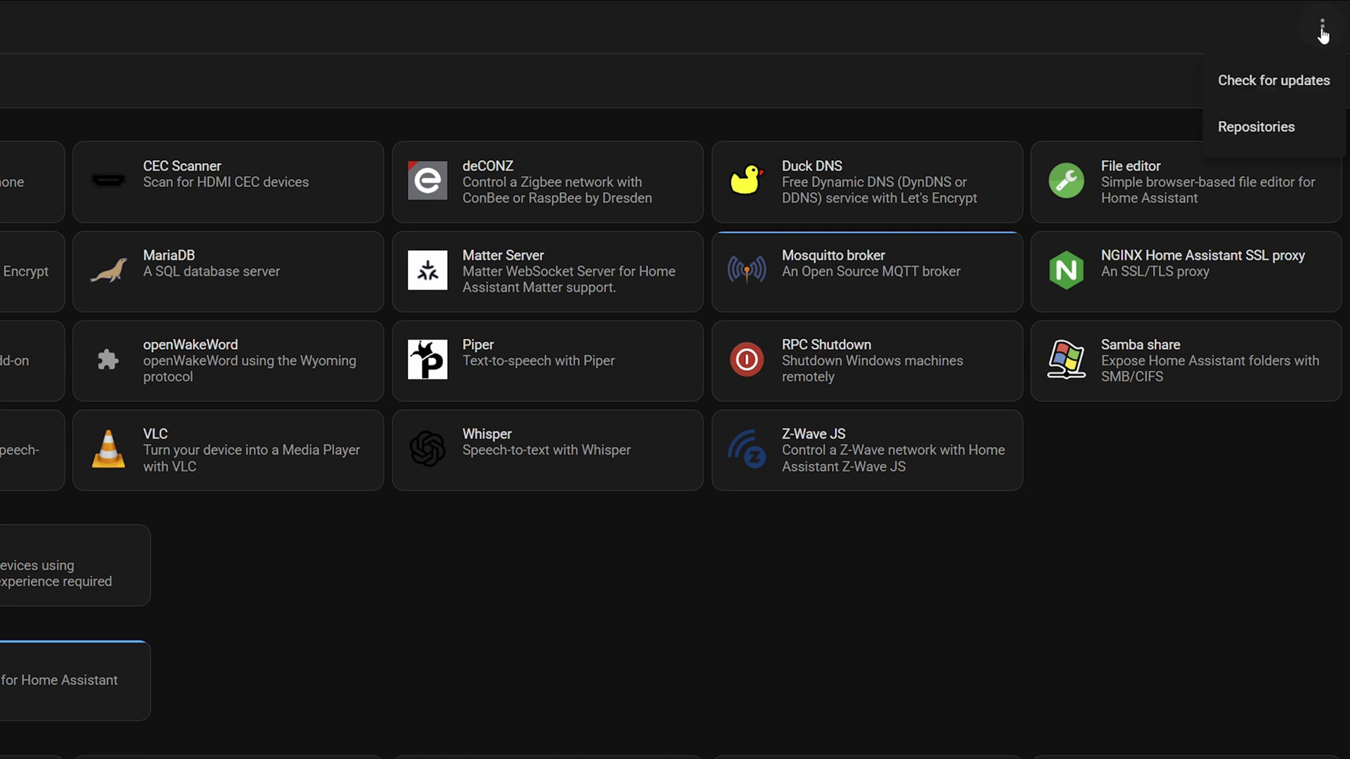
pyautogui.click(1256, 128)
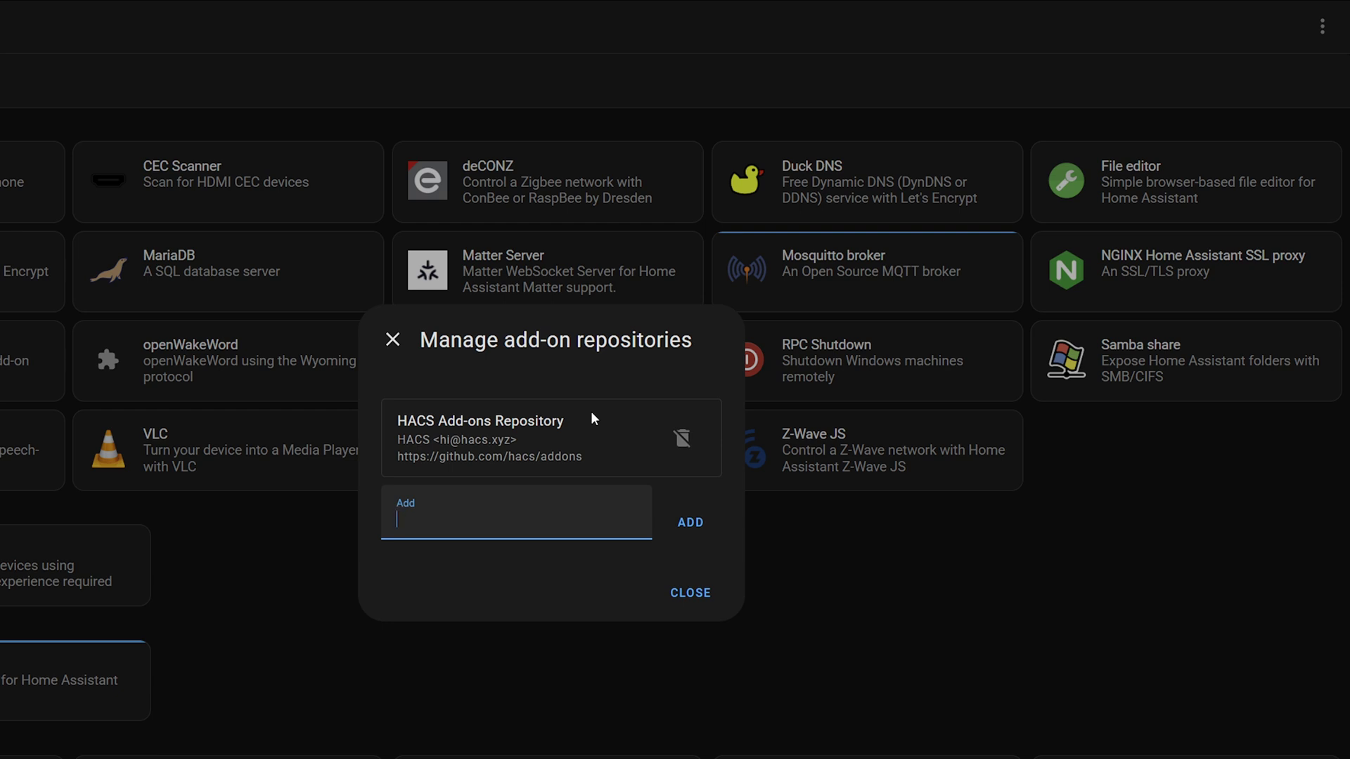
pyautogui.write('https://github.com/zigbee2mqtt/hassio-zigbee2mqtt')
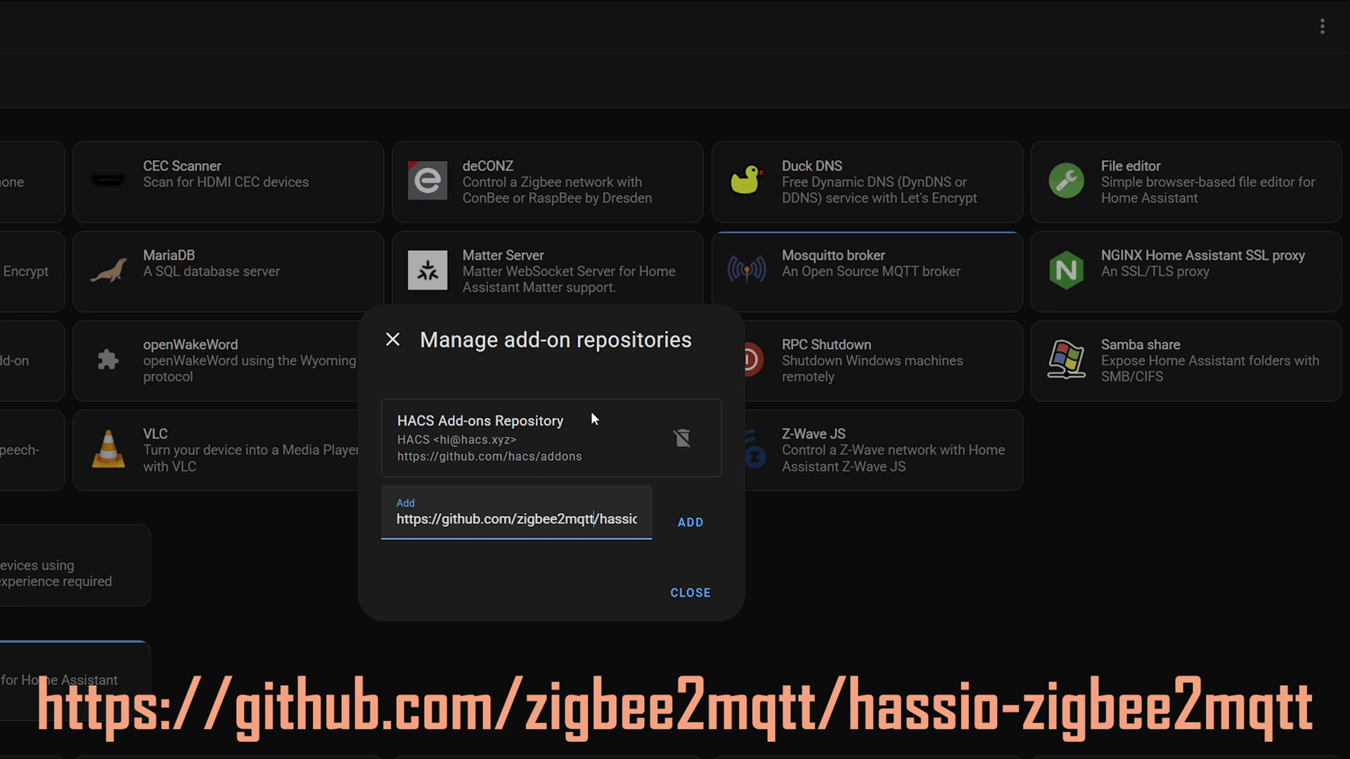
pyautogui.press('Right')
pyautogui.press('Right')
pyautogui.press('Right')
pyautogui.press('Right')
pyautogui.press('Right')
pyautogui.press('Right')
pyautogui.press('Right')
pyautogui.press('Right')
pyautogui.press('Right')
pyautogui.press('Right')
pyautogui.press('Right')
pyautogui.press('Right')
pyautogui.press('Right')
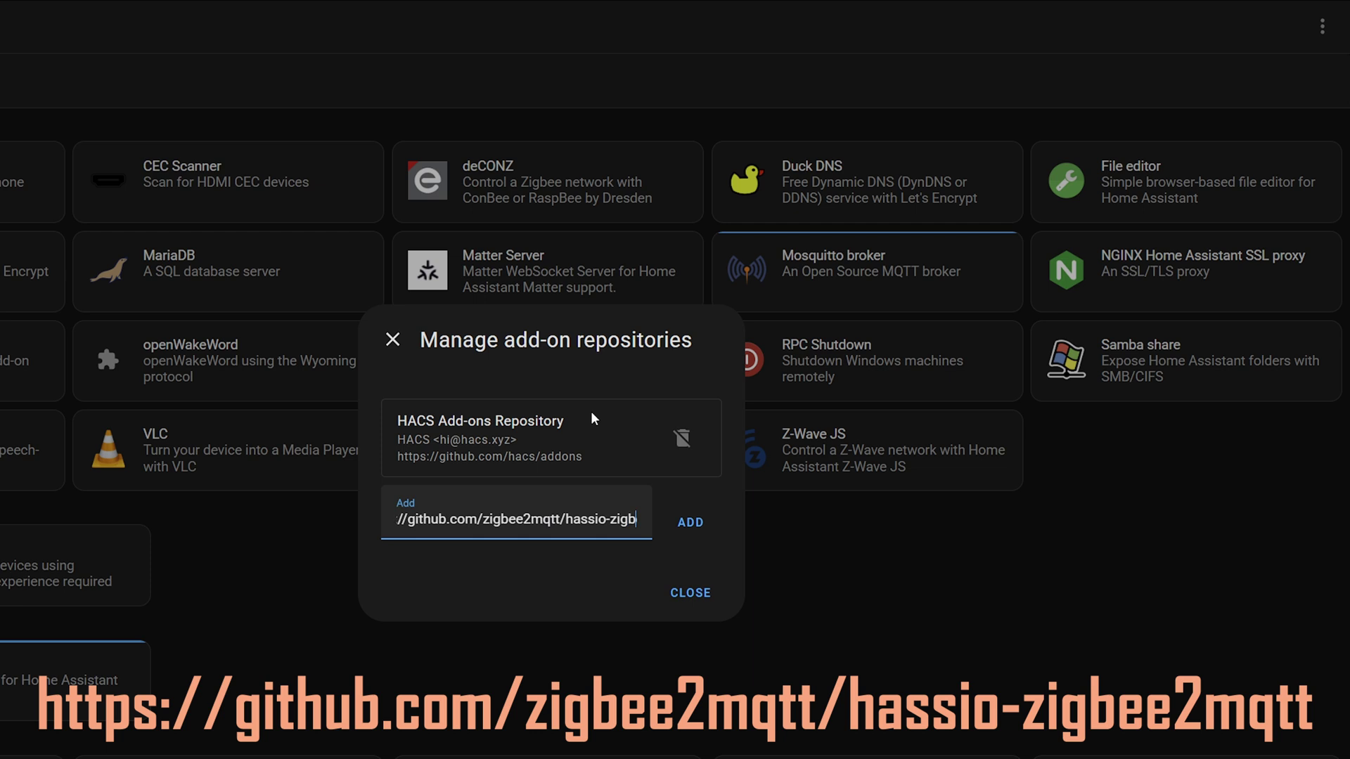
pyautogui.press('Right')
pyautogui.press('Right')
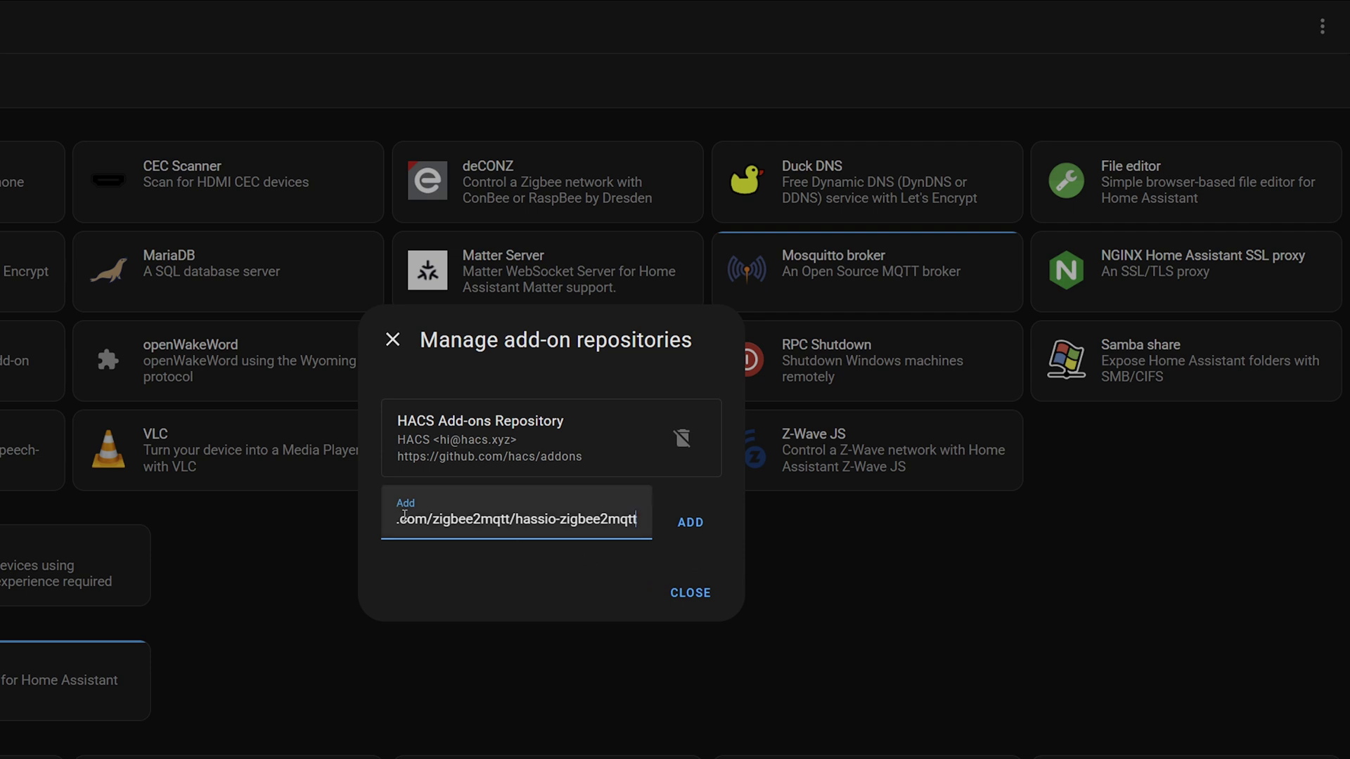
pyautogui.click(691, 523)
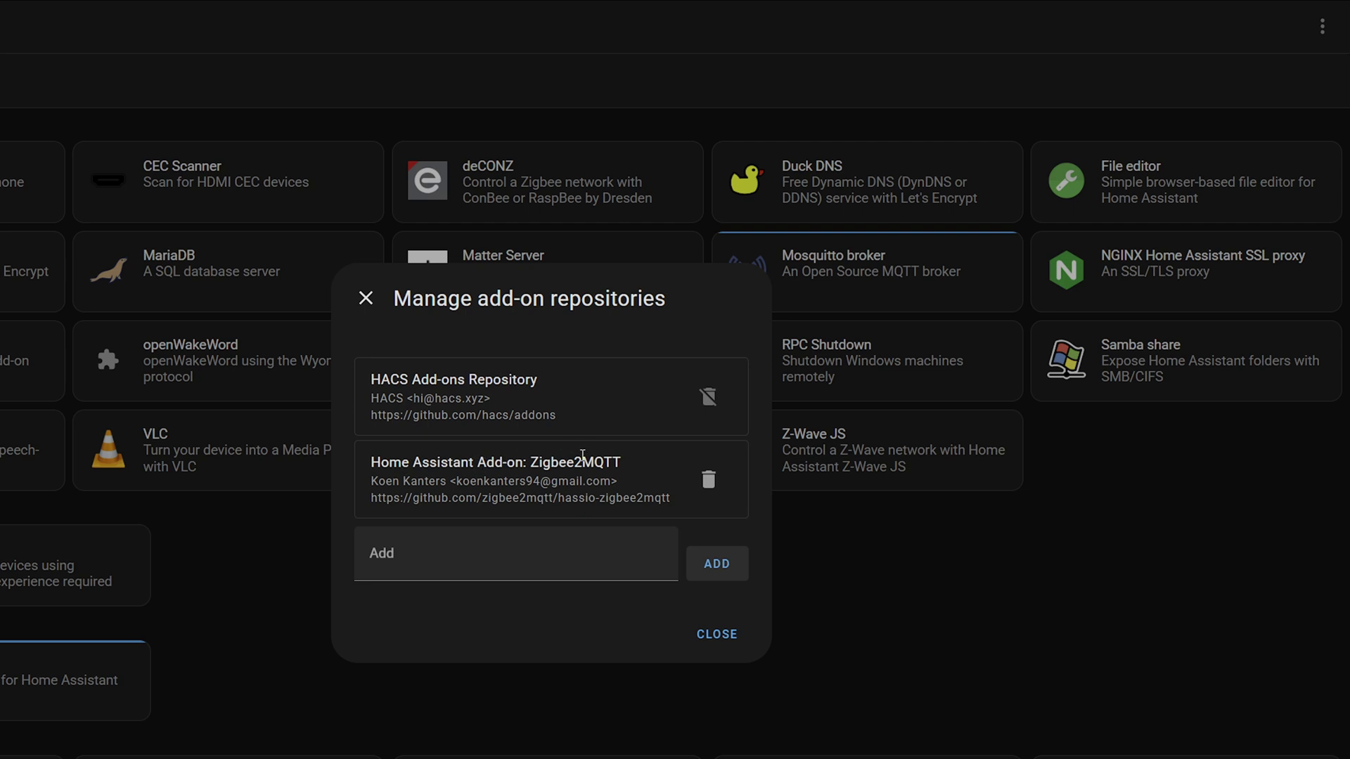
pyautogui.click(724, 639)
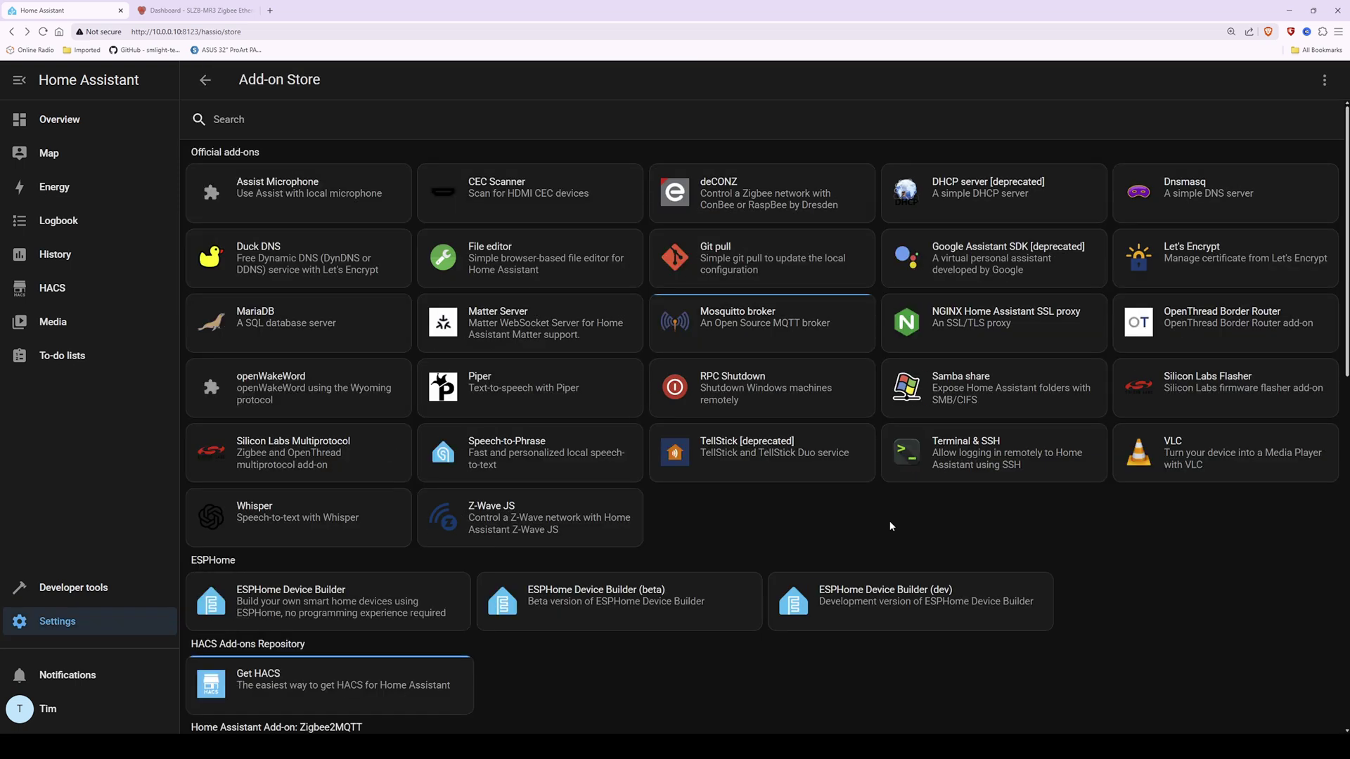
# Step: Install the Zigbee2MQTT add-on, found by searching the store for MQTT, with Watchdog and Show in sidebar enabled
pyautogui.click(386, 123)
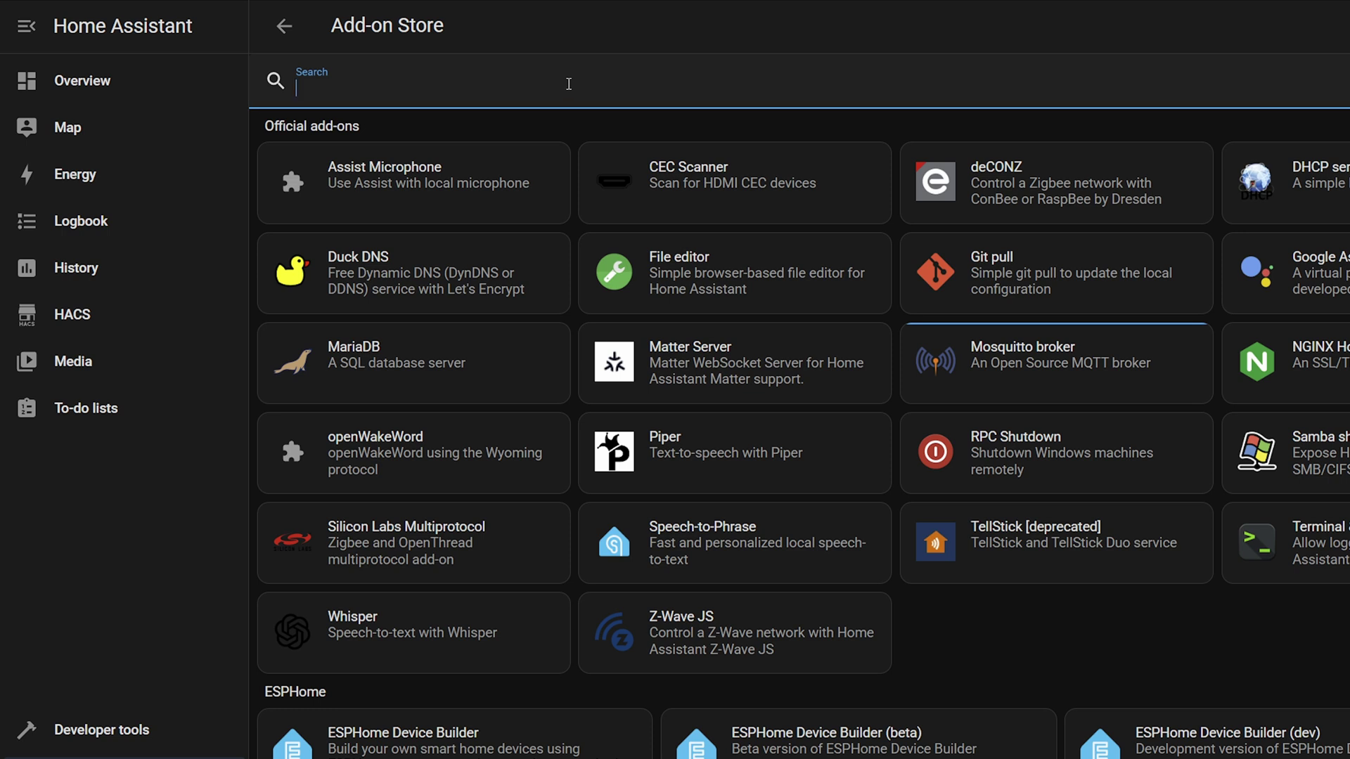
pyautogui.write('MQTT')
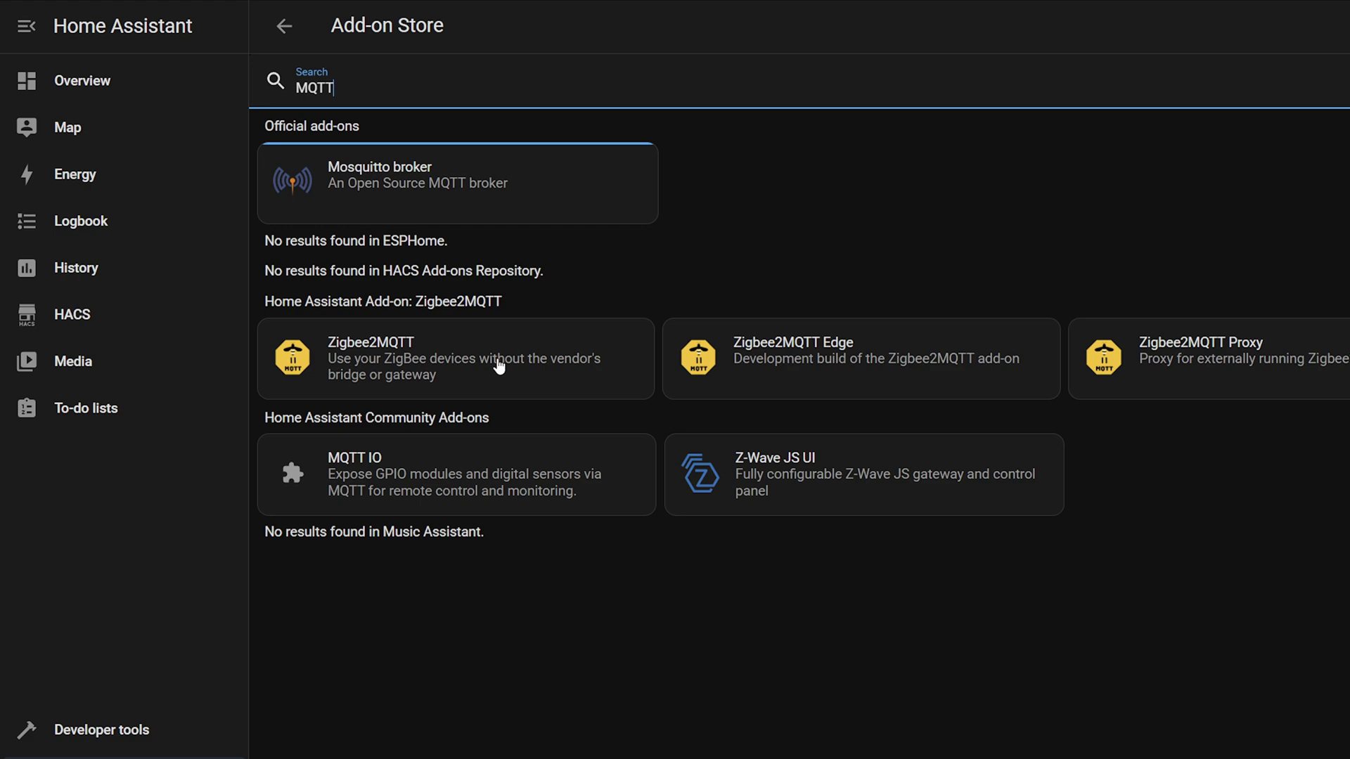
pyautogui.click(499, 365)
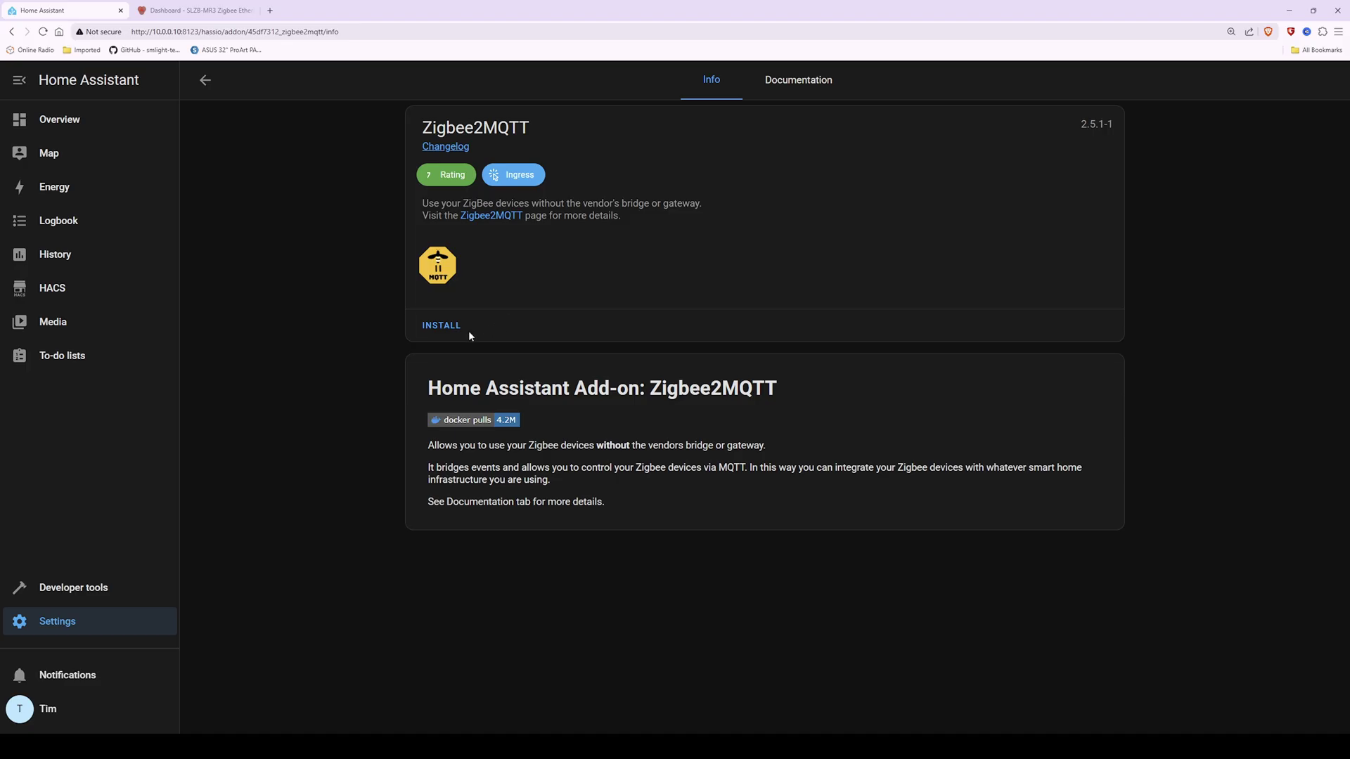
pyautogui.click(443, 328)
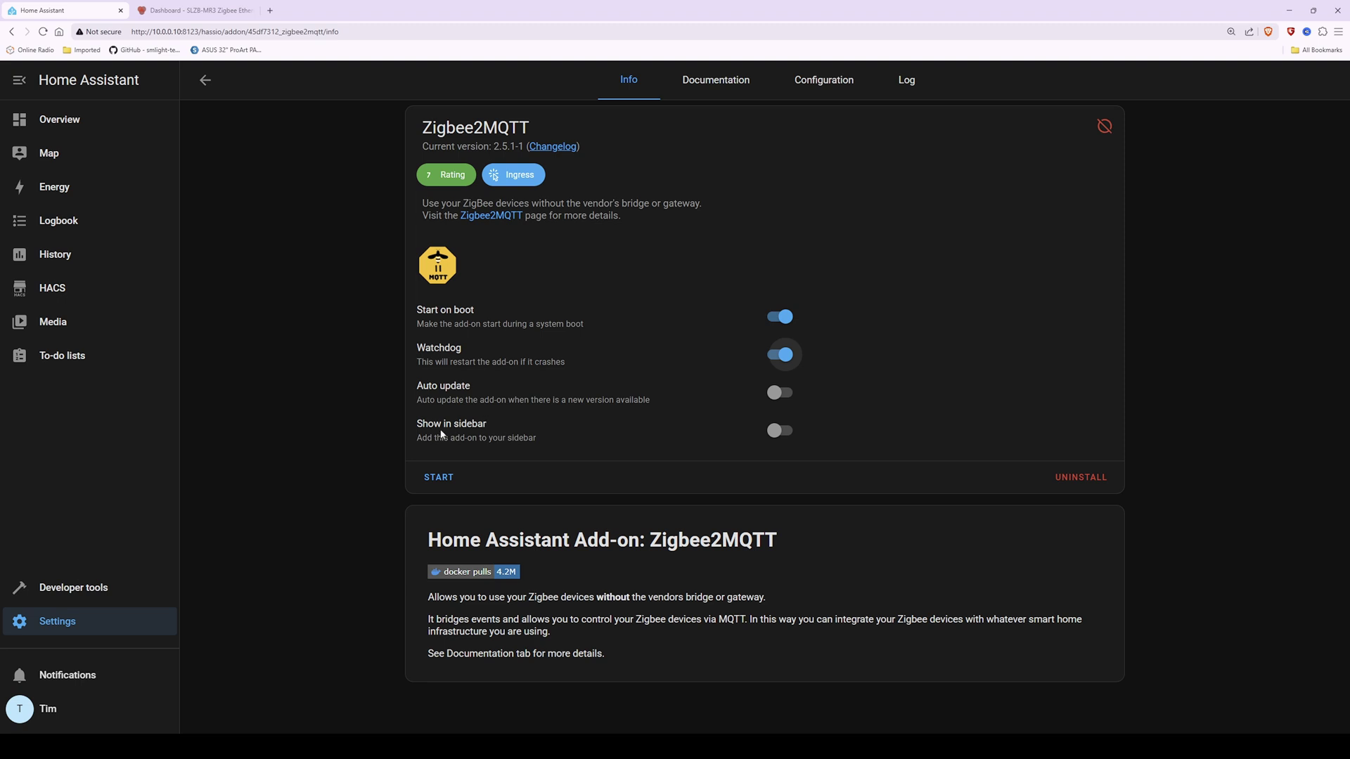
pyautogui.click(776, 434)
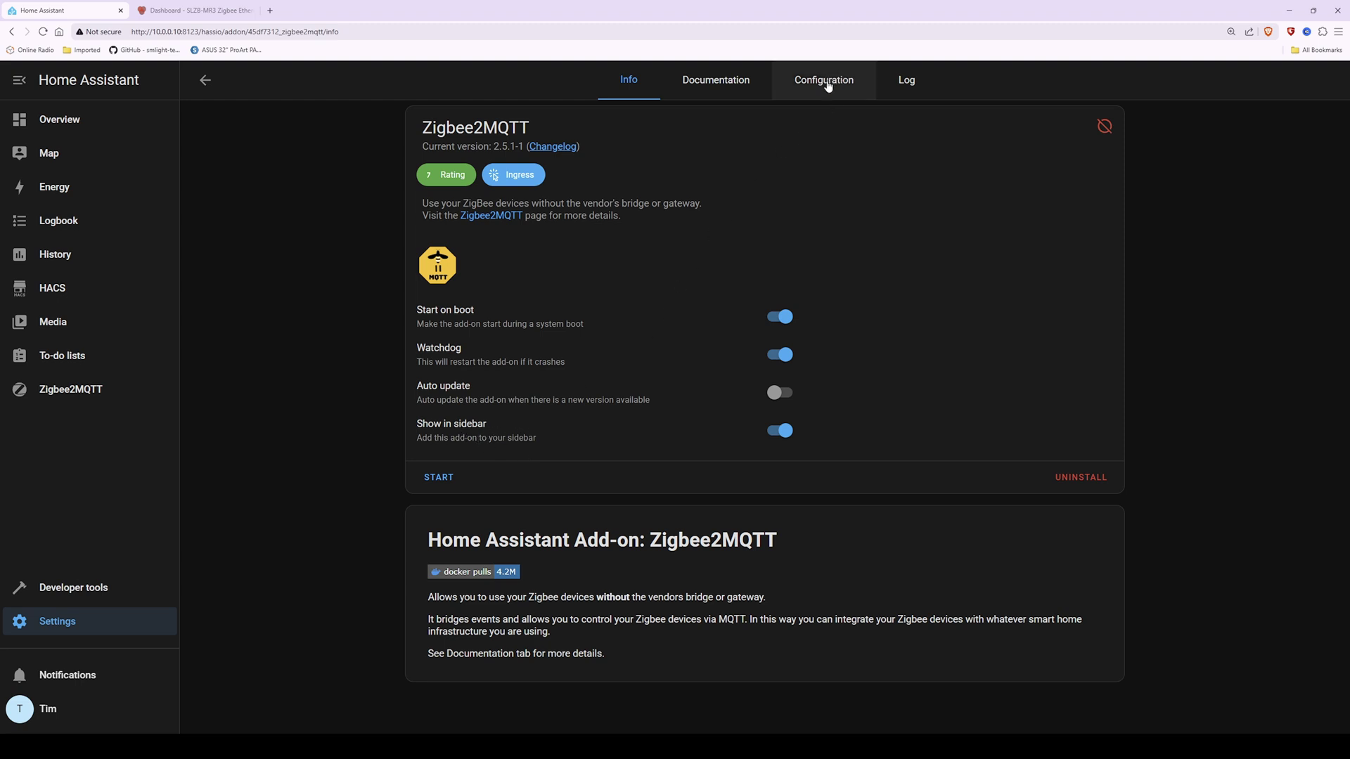
# Step: Open the Zigbee2MQTT serial configuration, and copy the port, baudrate and adapter lines of the CC2674P10 Zigbee2MQTT config from the SLZB-MR3 control panel
pyautogui.click(822, 83)
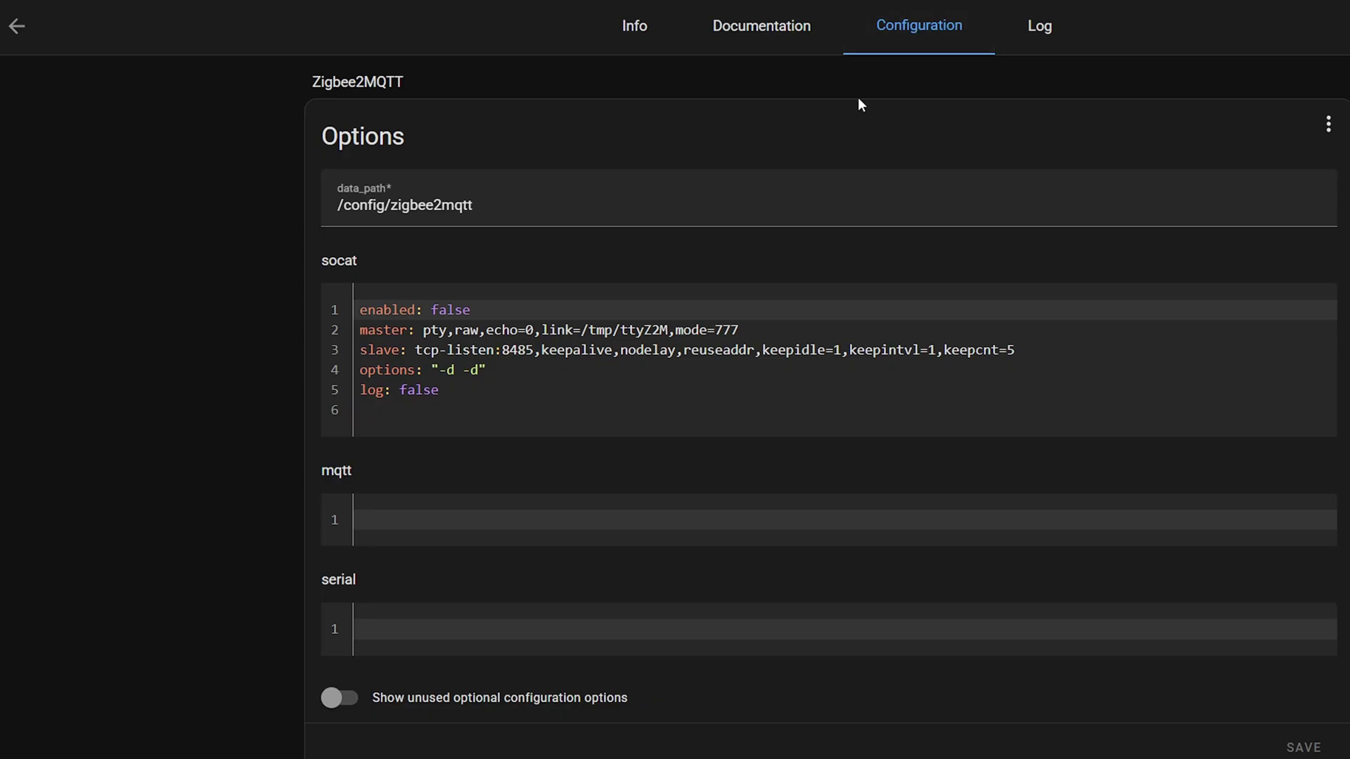
pyautogui.click(415, 631)
pyautogui.click(194, 10)
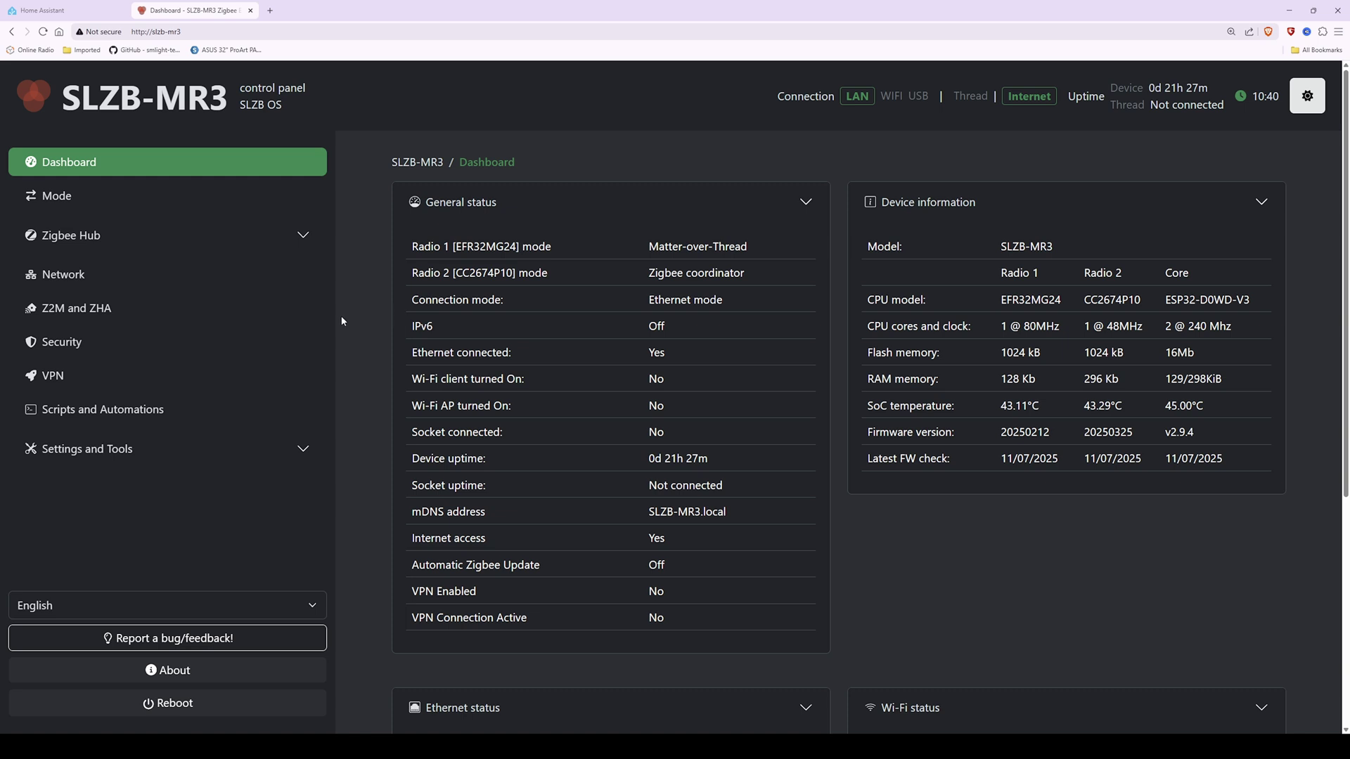
pyautogui.click(77, 313)
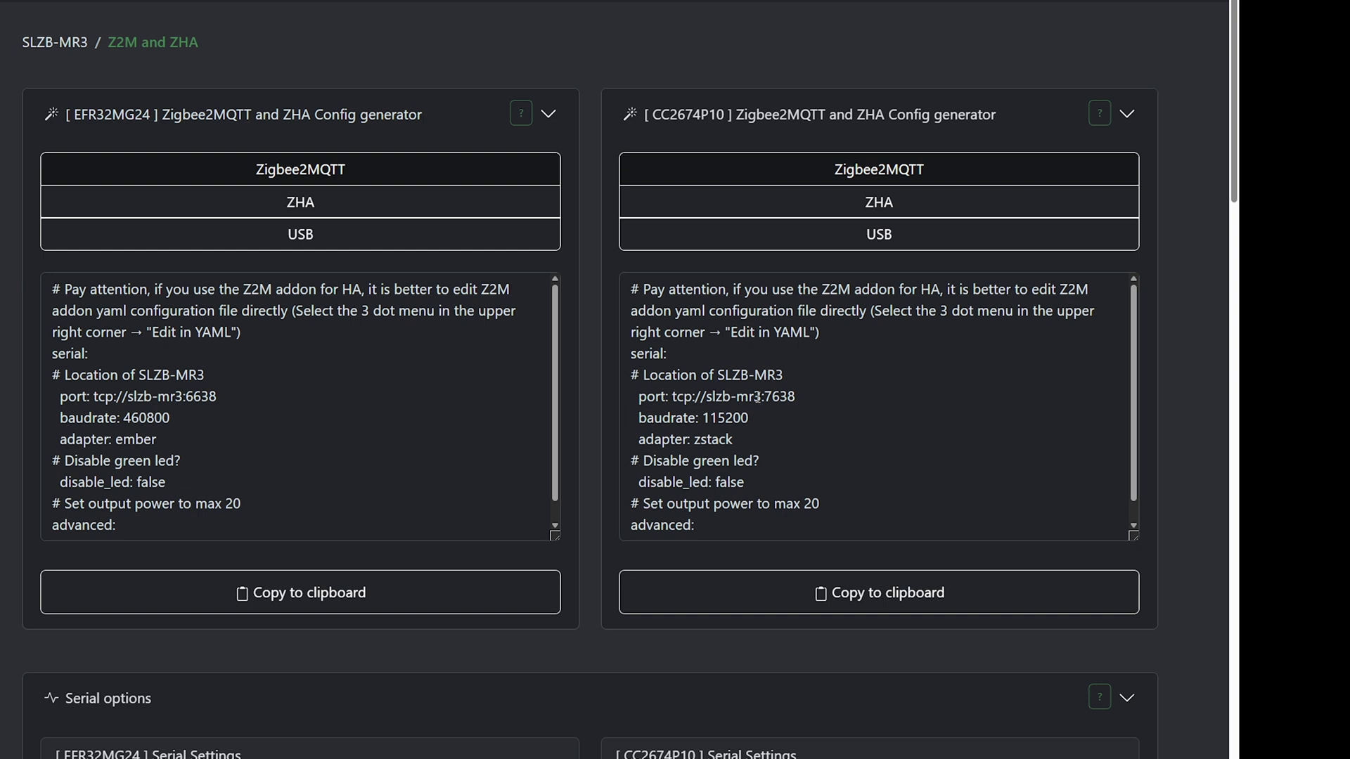
pyautogui.moveTo(637, 398); pyautogui.dragTo(788, 437)
pyautogui.hotkey('ctrl', 'c')
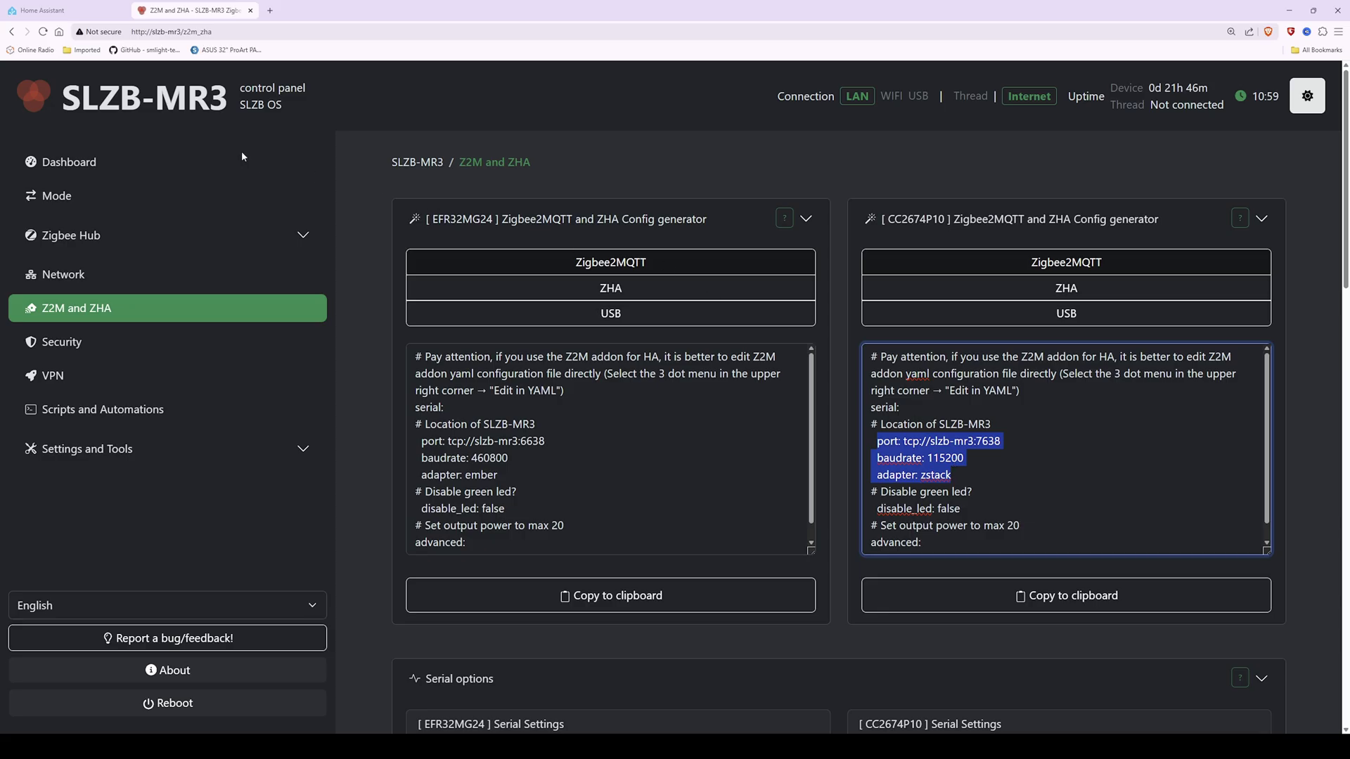
# Step: Paste the copied port, baudrate and adapter lines into the Zigbee2MQTT serial configuration in Home Assistant, and remove the indentation before baudrate and adapter
pyautogui.click(80, 10)
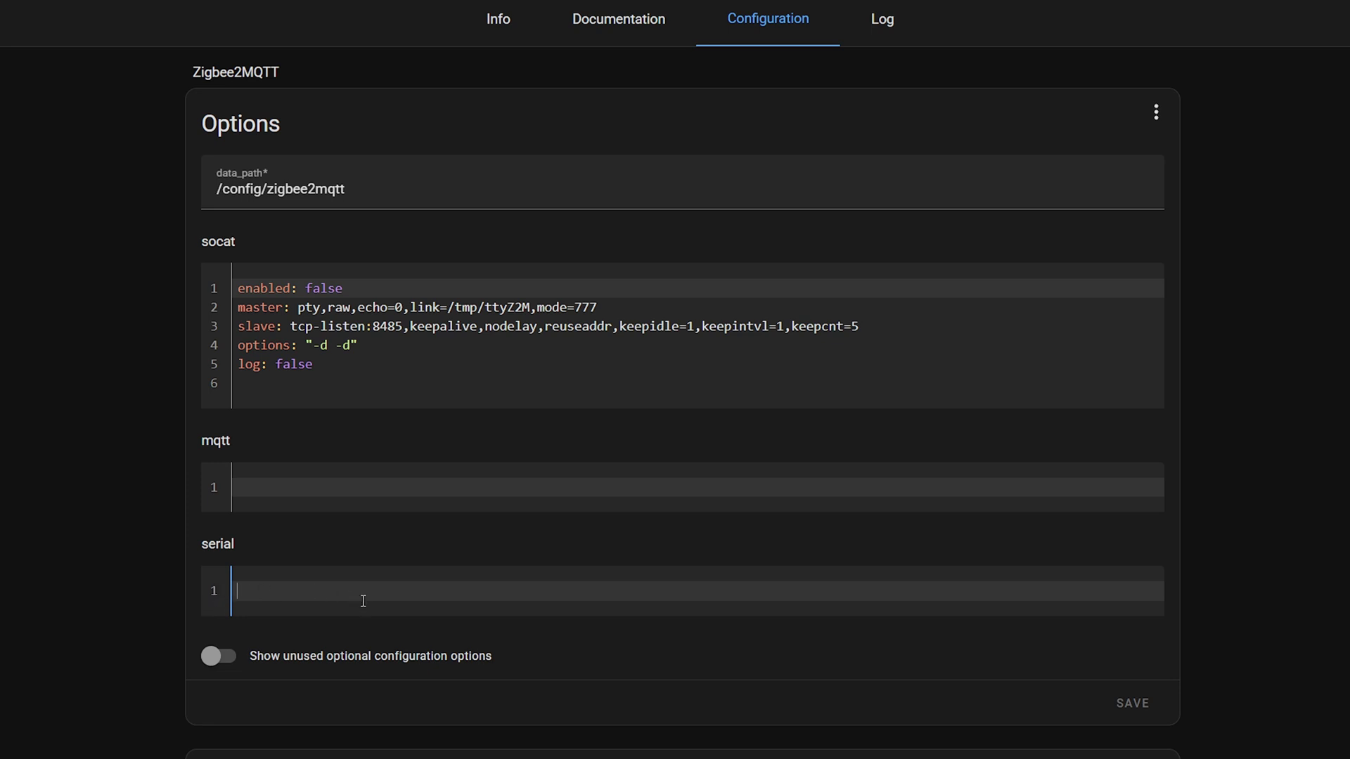
pyautogui.hotkey('ctrl', 'v')
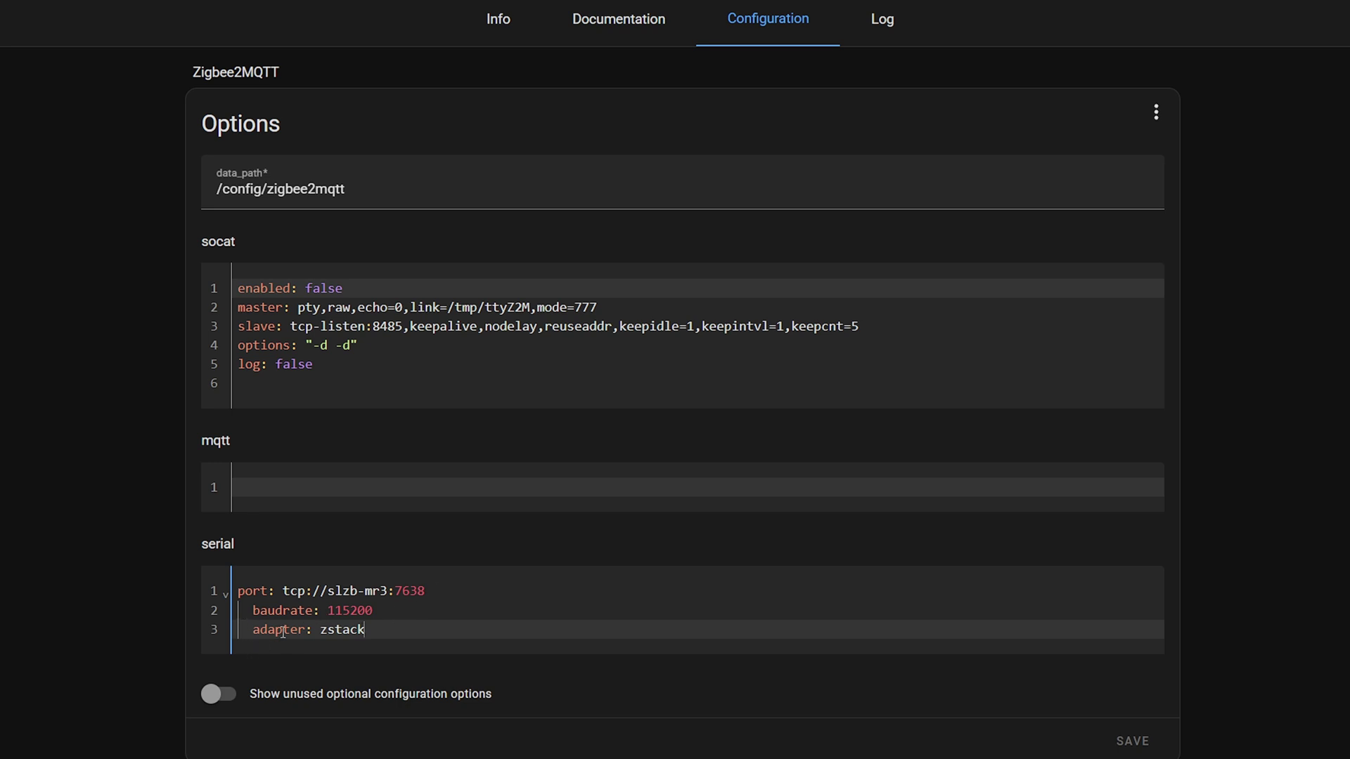
pyautogui.click(235, 609)
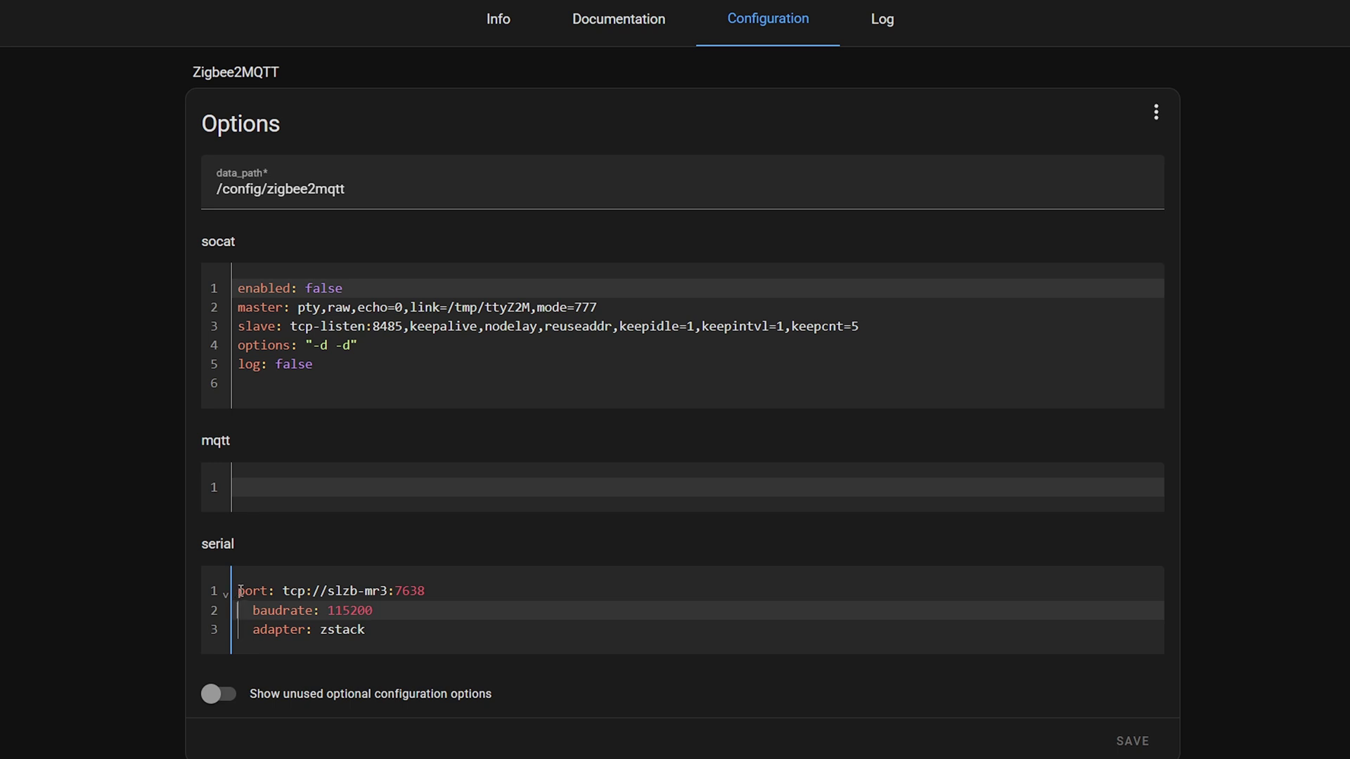
pyautogui.press('BackSpace')
pyautogui.press('BackSpace')
pyautogui.press('Down')
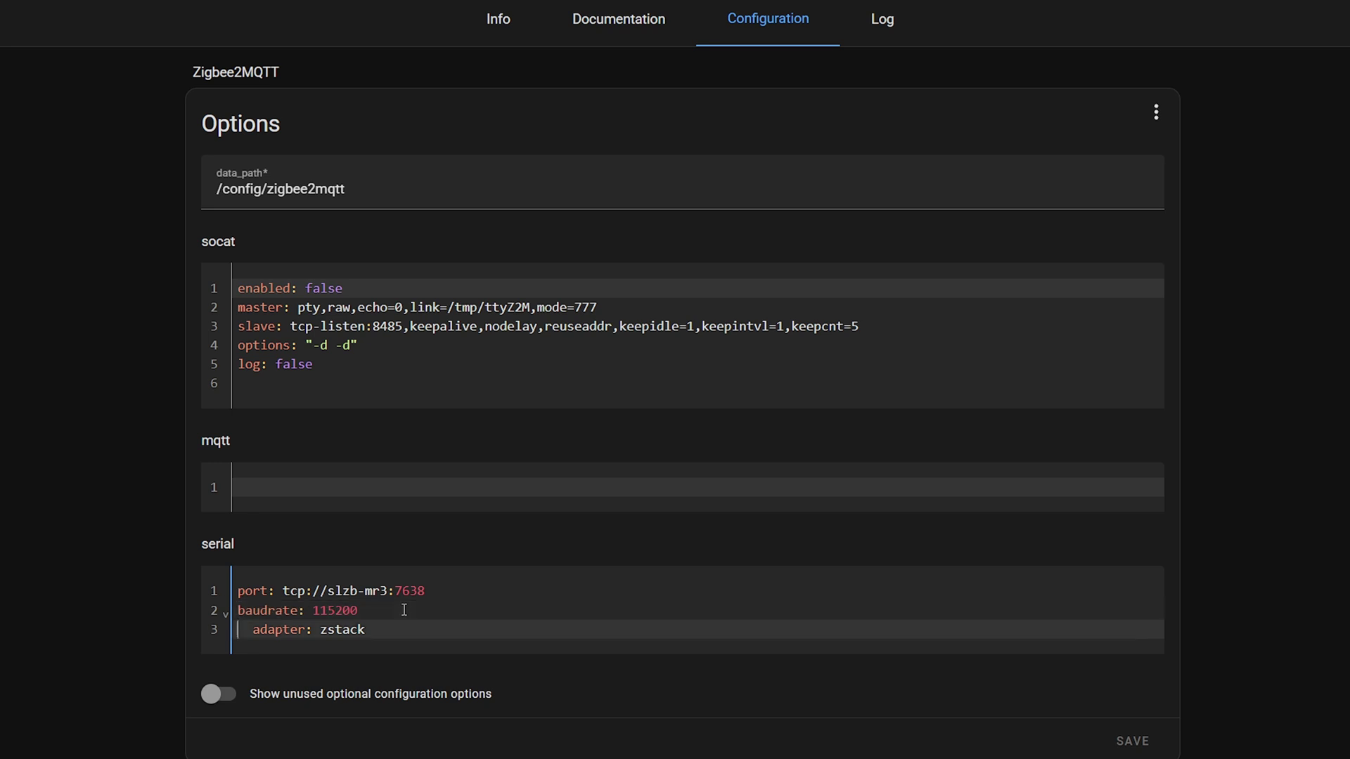
pyautogui.press('BackSpace')
pyautogui.press('BackSpace')
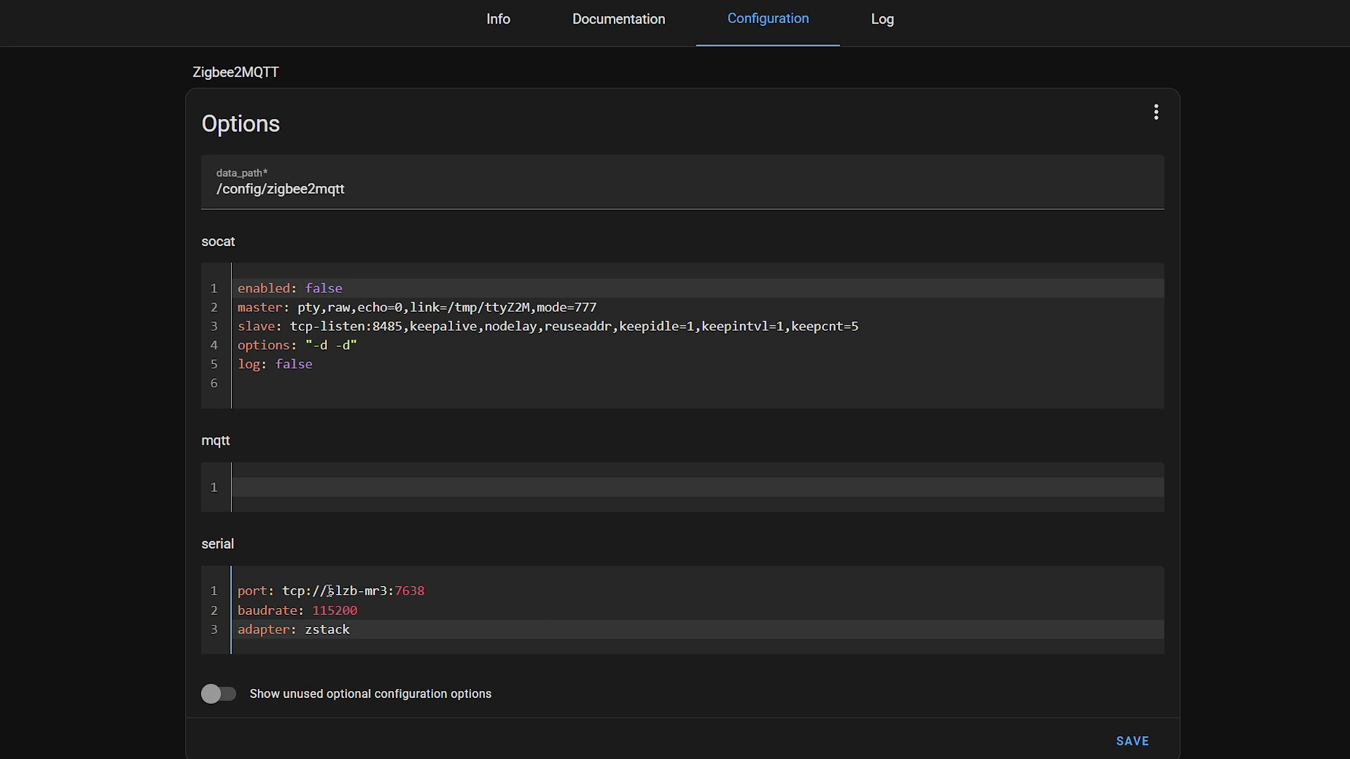
# Step: Copy the coordinator's Ethernet IP address from the dashboard of the SLZB-MR3 control panel
pyautogui.moveTo(329, 591); pyautogui.dragTo(389, 585)
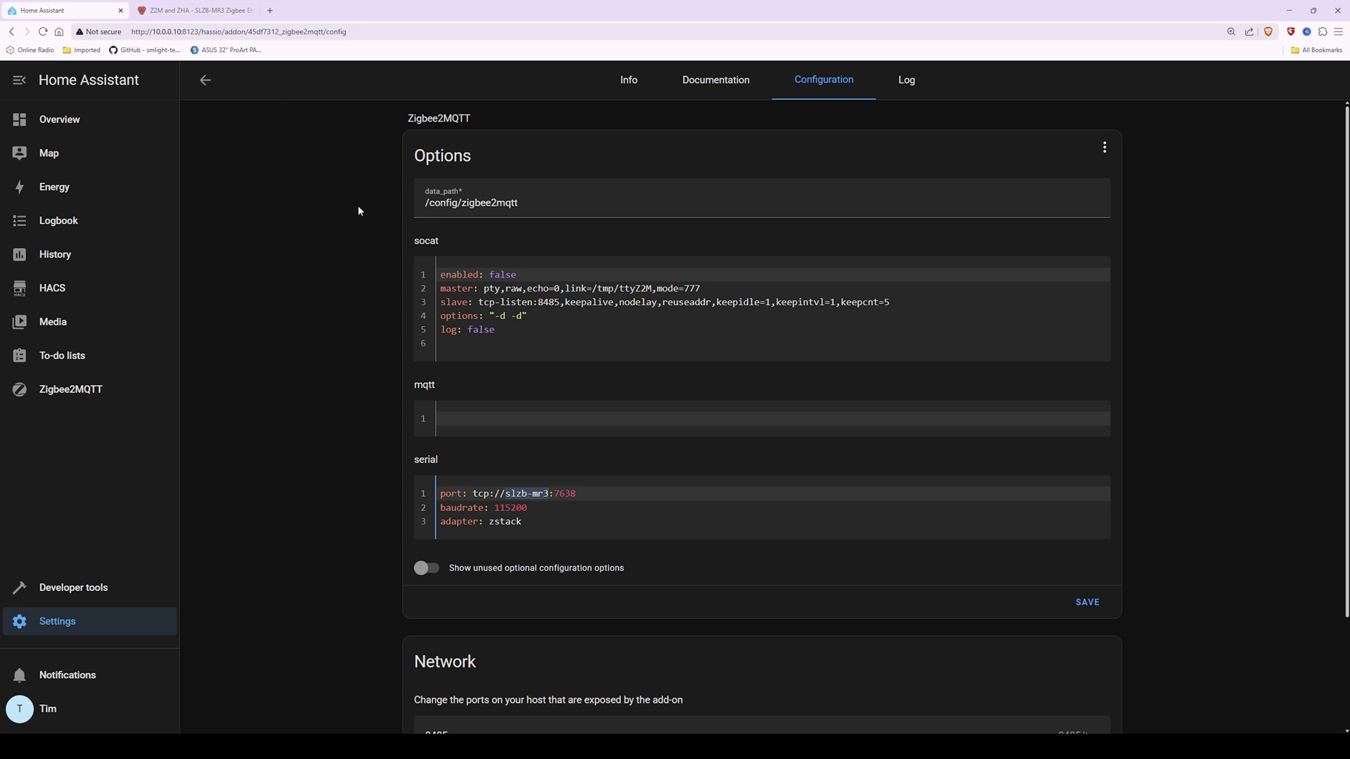
pyautogui.click(194, 10)
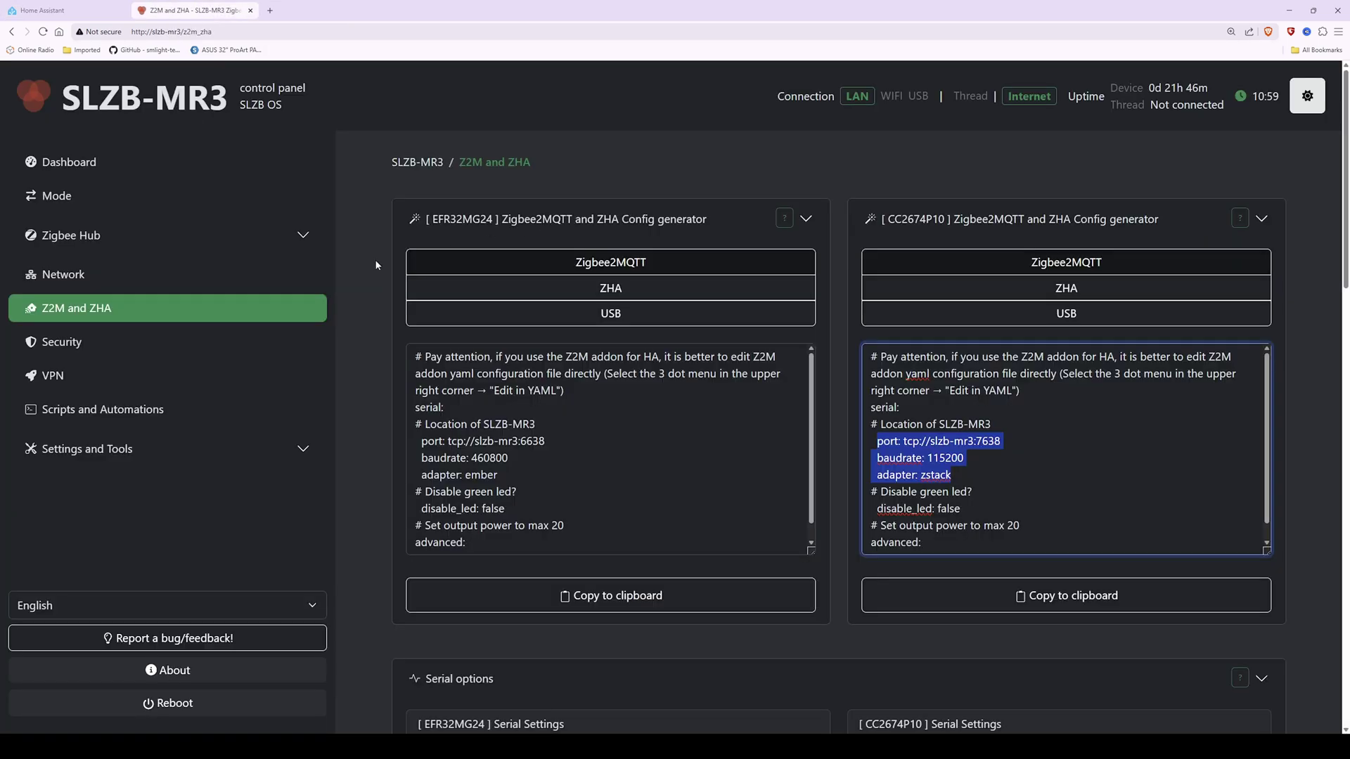
pyautogui.click(71, 164)
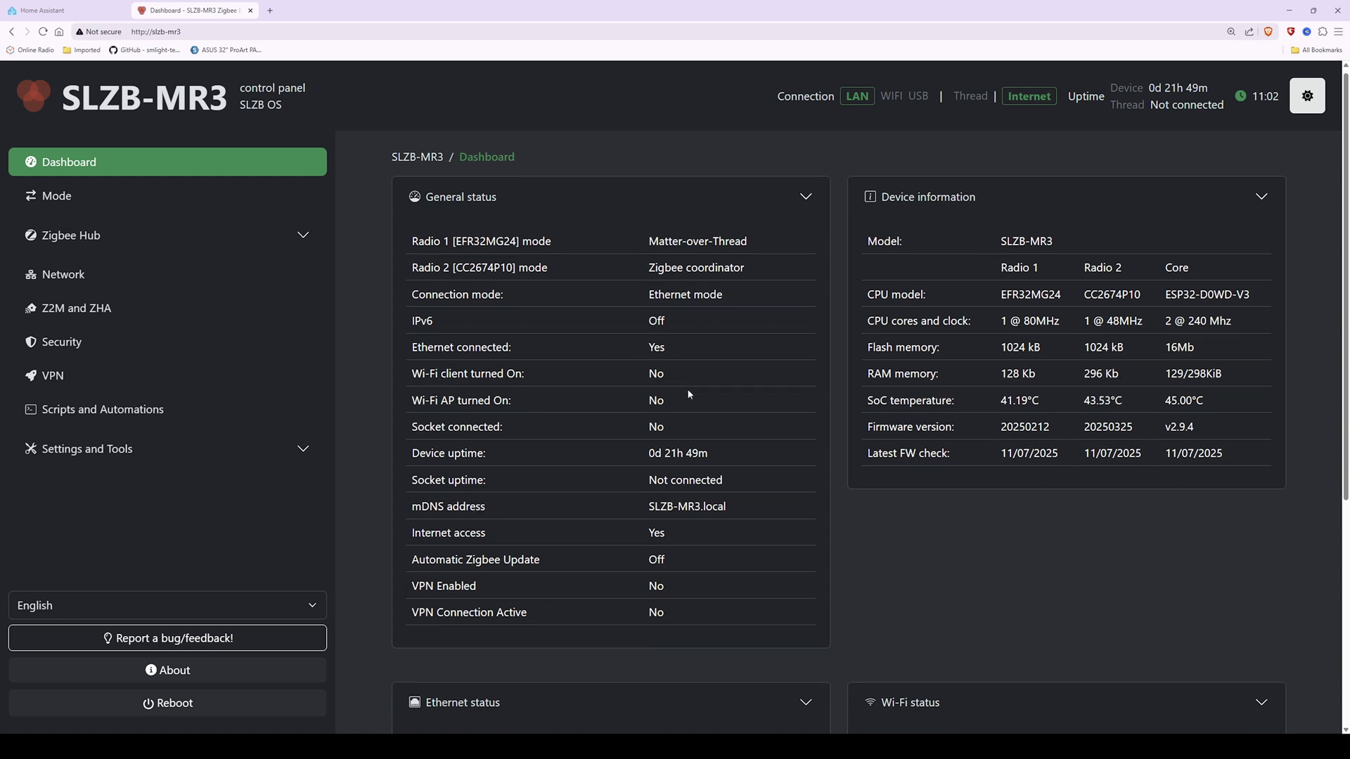
pyautogui.scroll(-4, 703, 464)
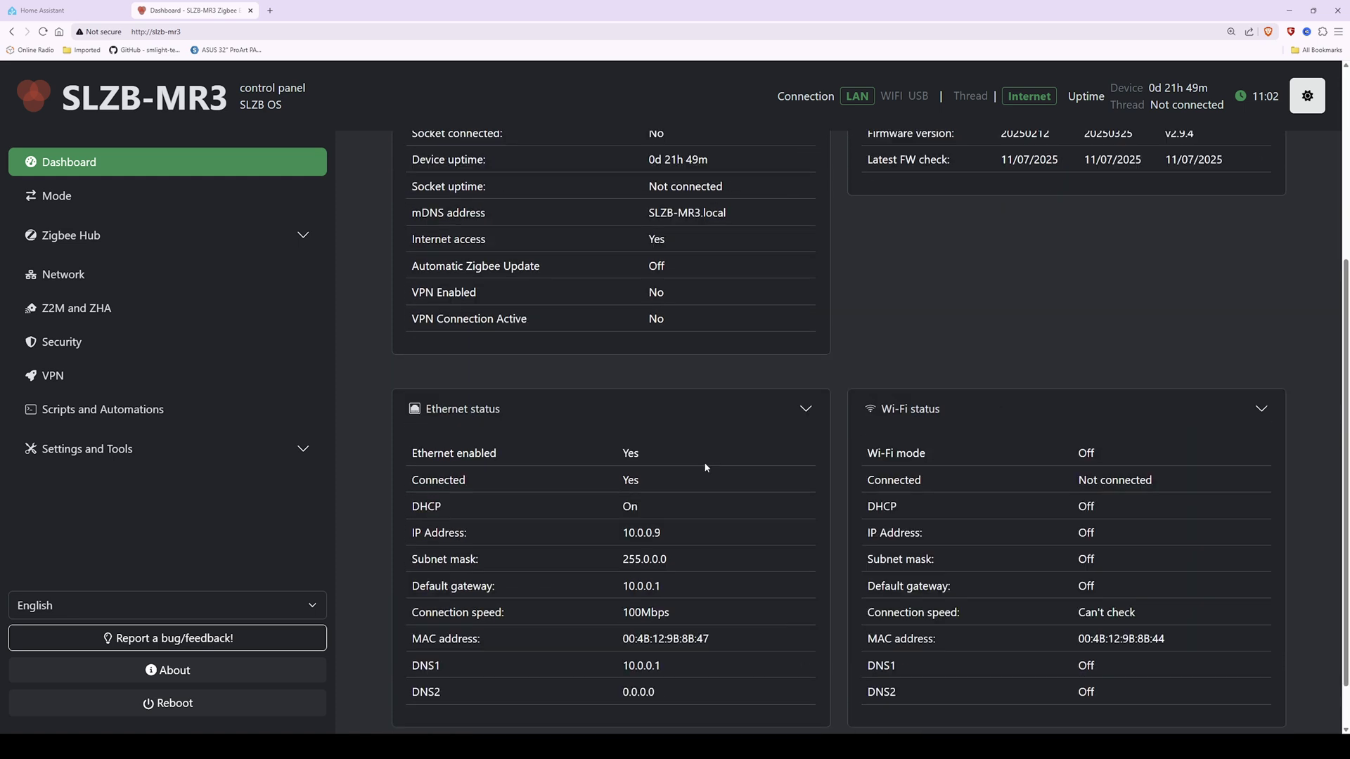
pyautogui.scroll(-1, 705, 463)
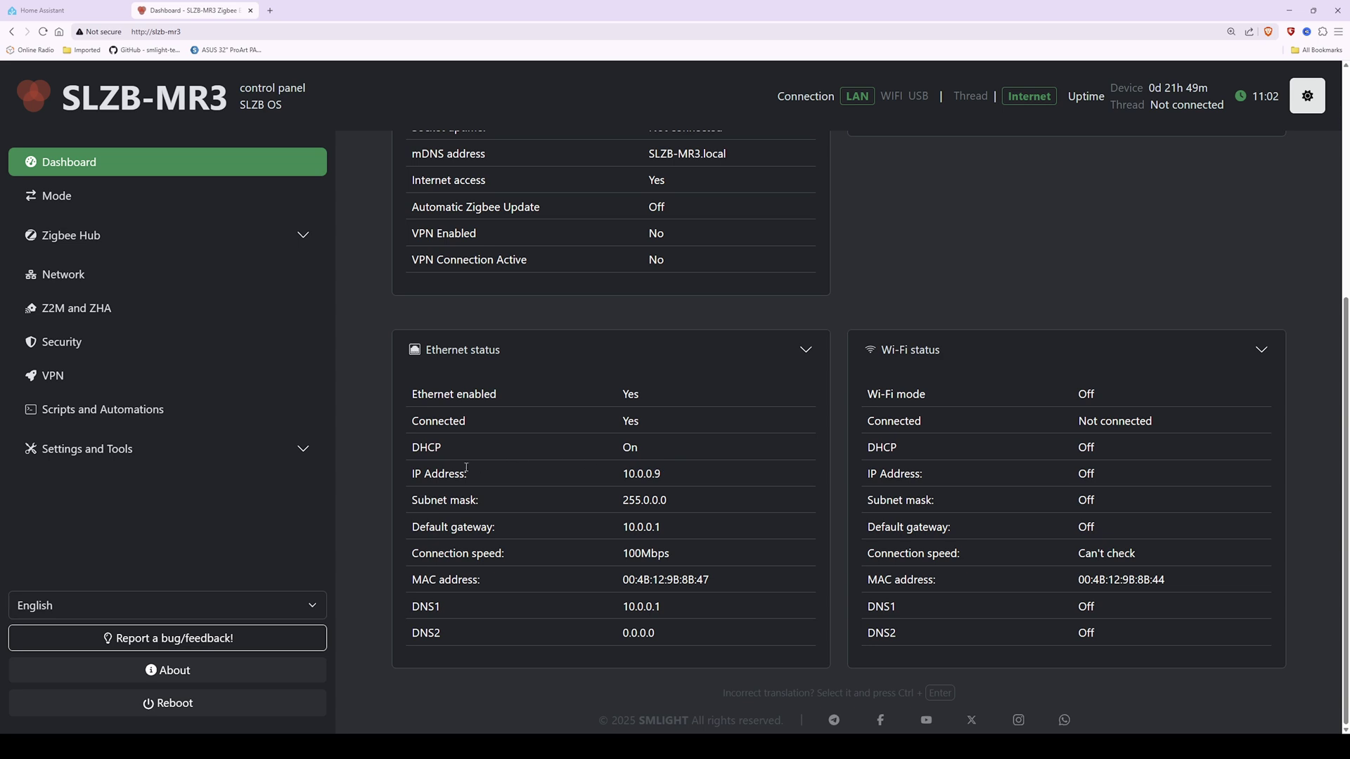
pyautogui.moveTo(622, 474); pyautogui.dragTo(662, 475)
pyautogui.hotkey('ctrl', 'c')
# Step: Replace the host name slzb-mr3 in the Zigbee2MQTT serial port with 10.0.0.9, keeping port 7638, and save the configuration
pyautogui.click(79, 8)
pyautogui.moveTo(388, 592); pyautogui.dragTo(329, 595)
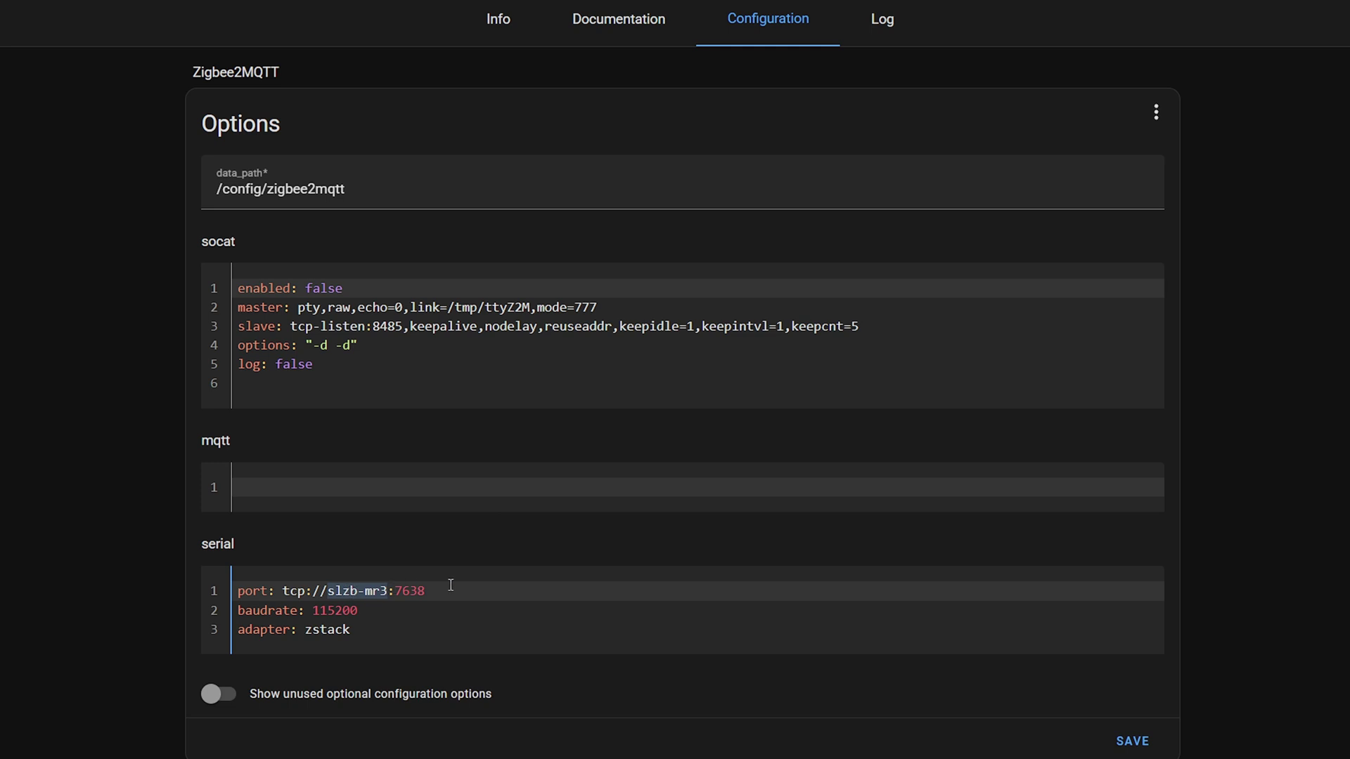
pyautogui.hotkey('ctrl', 'v')
pyautogui.moveTo(331, 593); pyautogui.dragTo(391, 593)
pyautogui.click(391, 596)
pyautogui.moveTo(386, 595); pyautogui.dragTo(436, 591)
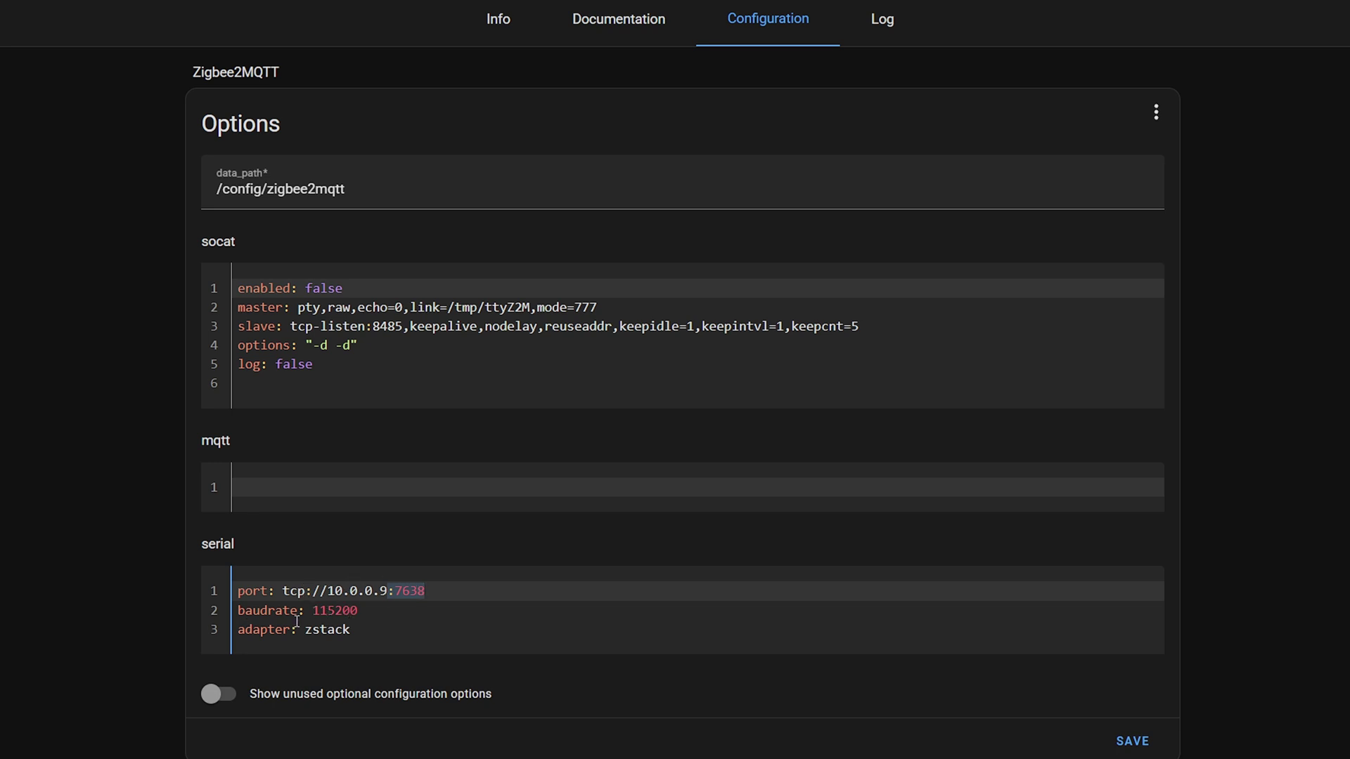
pyautogui.click(373, 629)
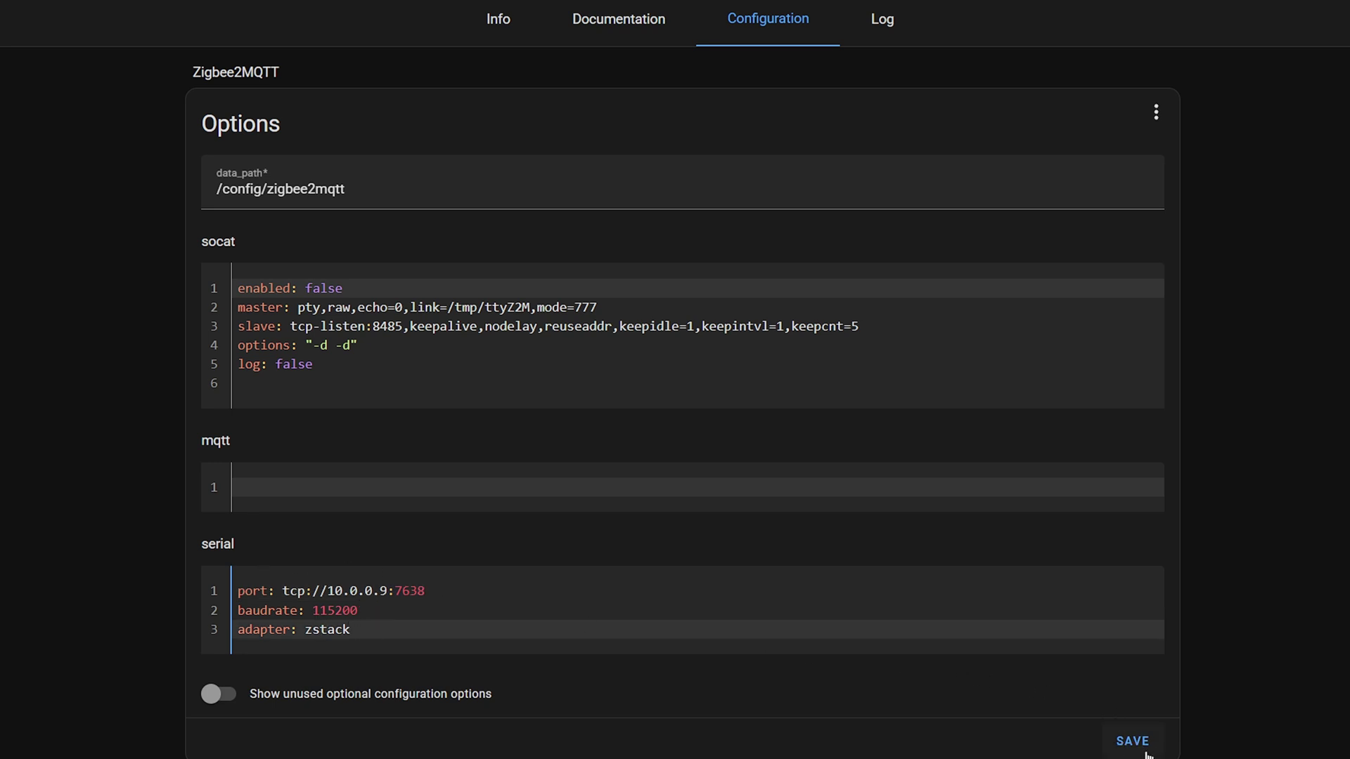
pyautogui.press('Return')
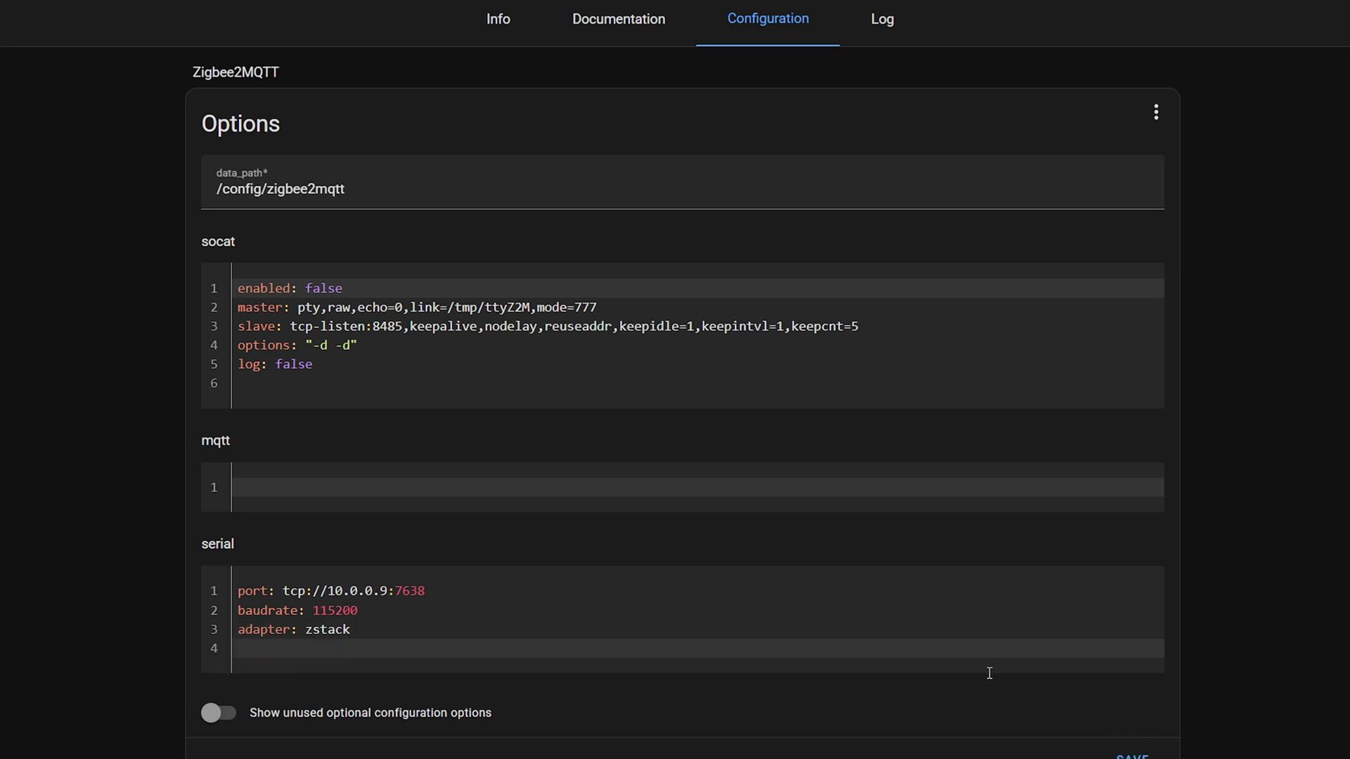
pyautogui.click(1133, 757)
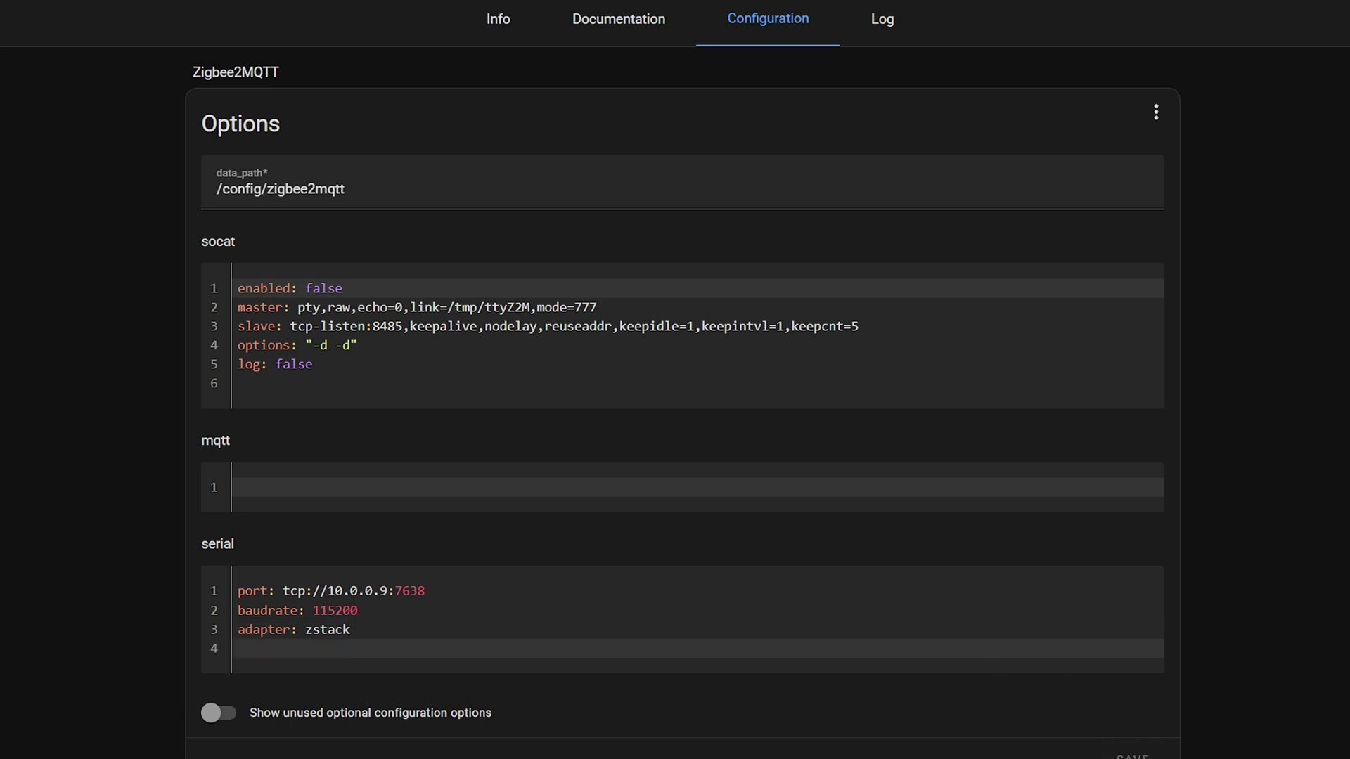
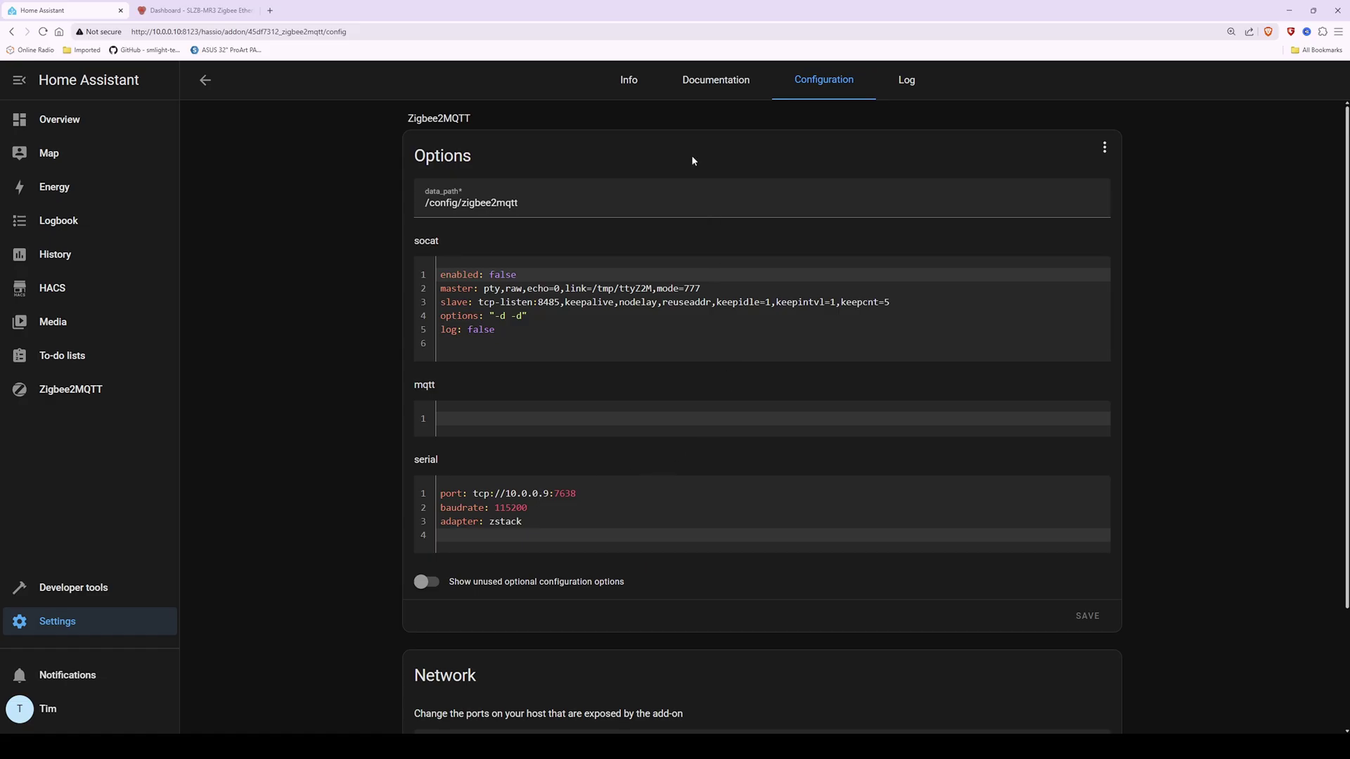
# Step: Start the Zigbee2MQTT add-on and open its onboarding page
pyautogui.click(636, 83)
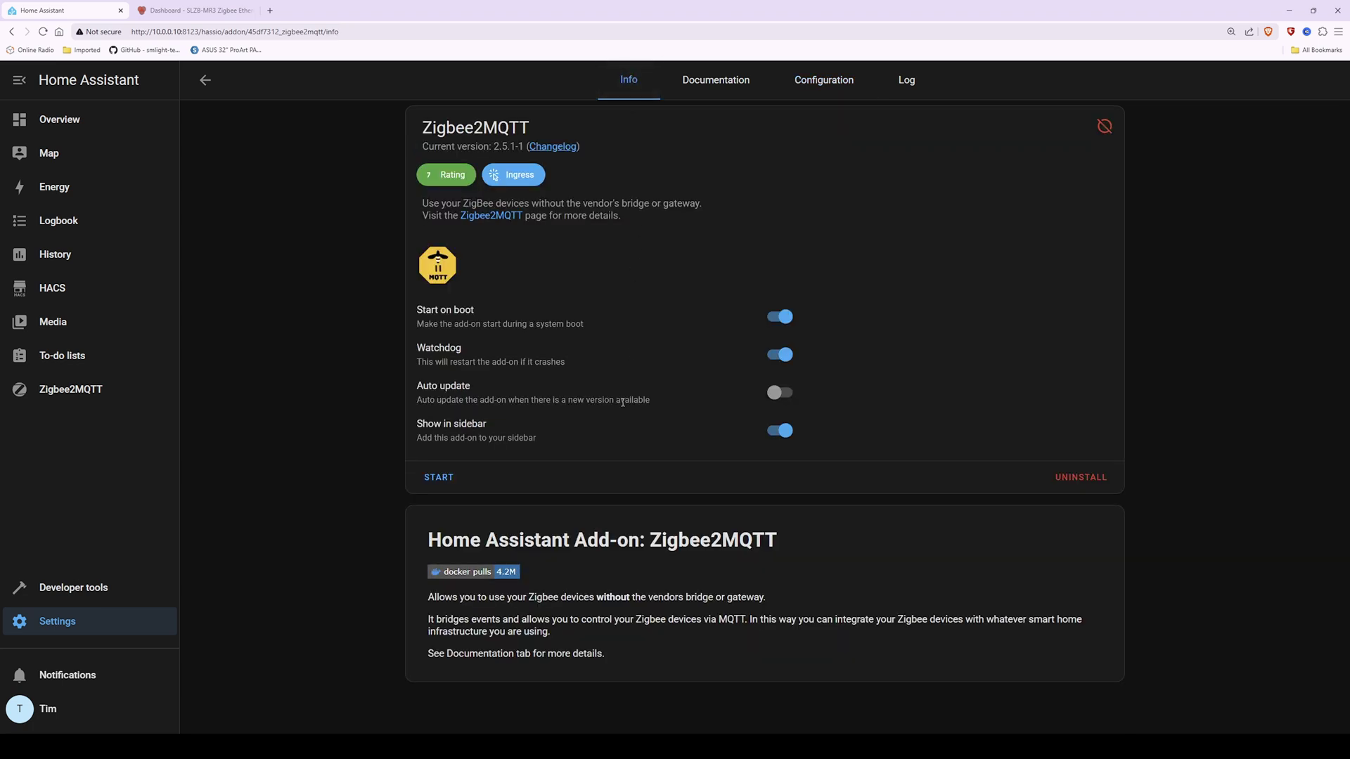
pyautogui.click(439, 478)
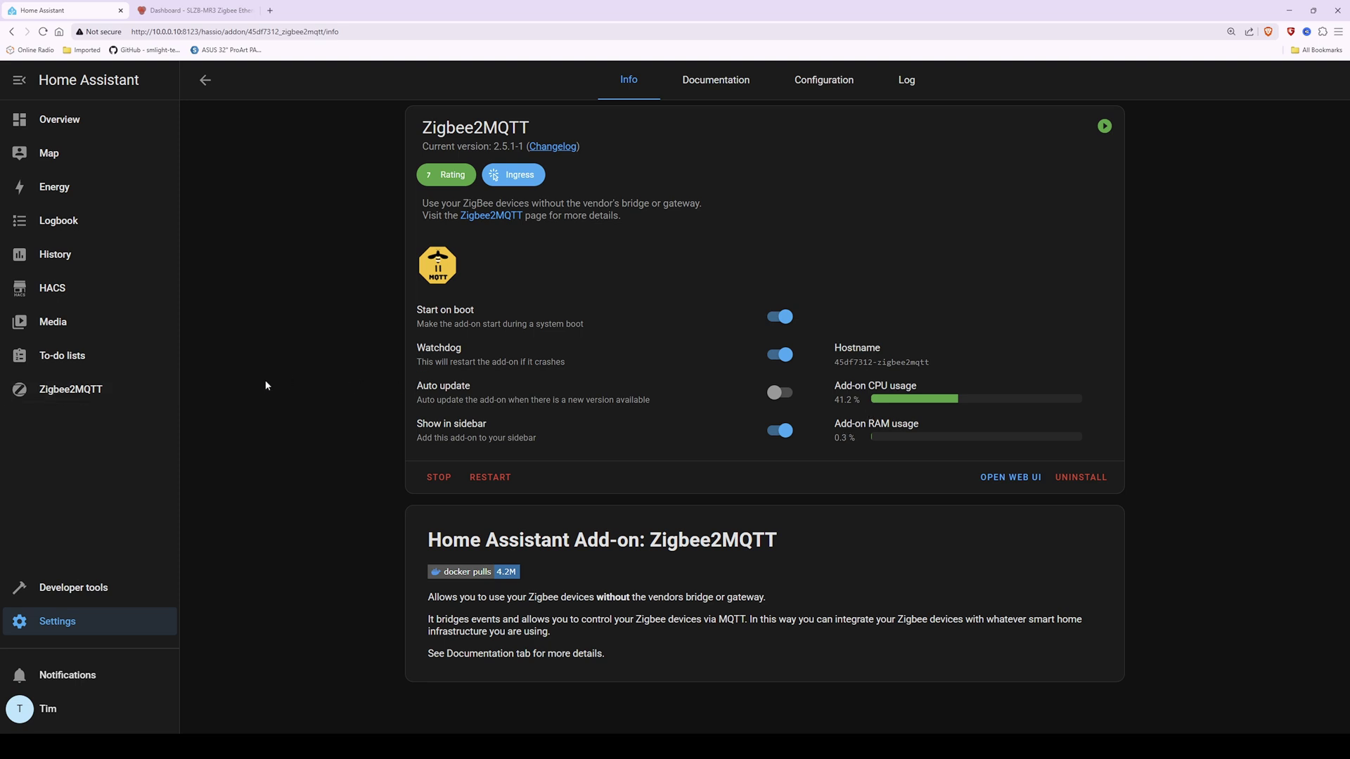
pyautogui.click(86, 395)
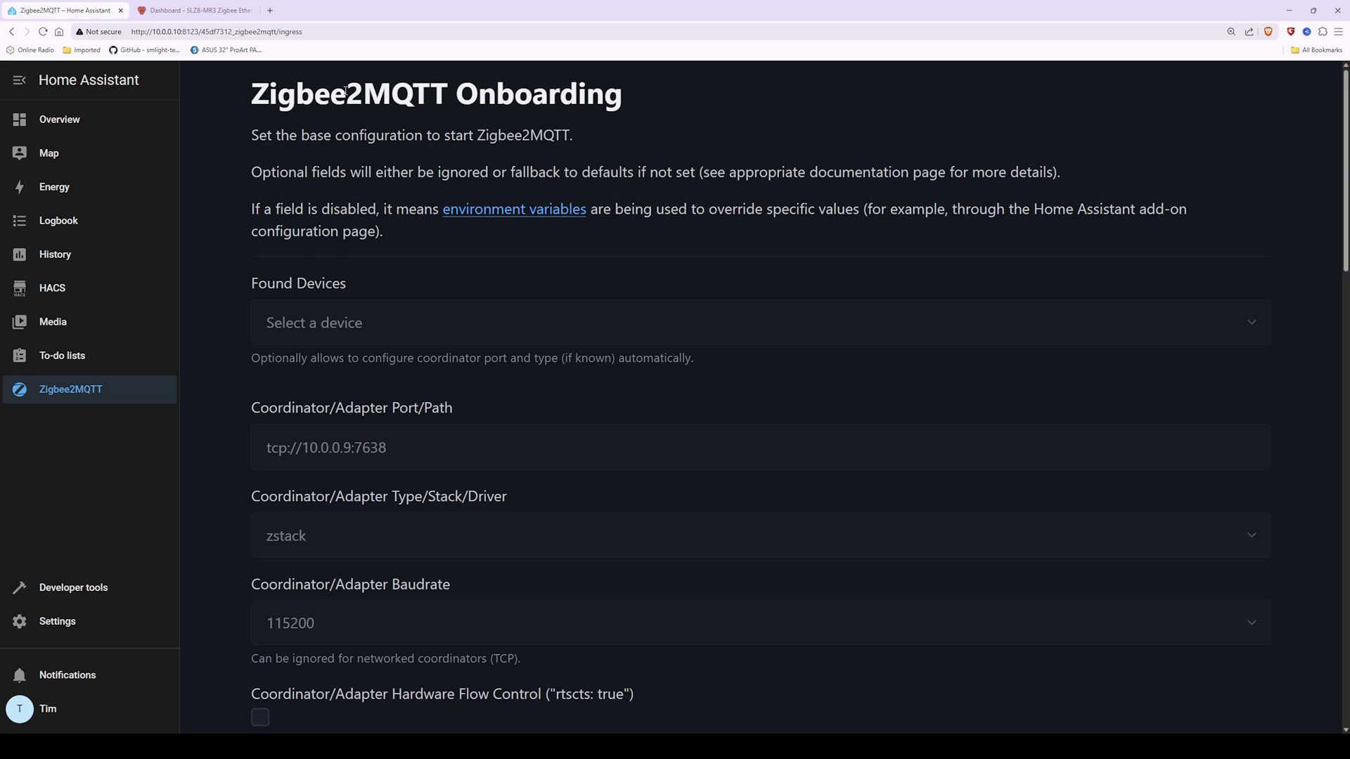
# Step: Review the Zigbee2MQTT onboarding settings and submit them with the prefilled values
pyautogui.scroll(-2, 681, 320)
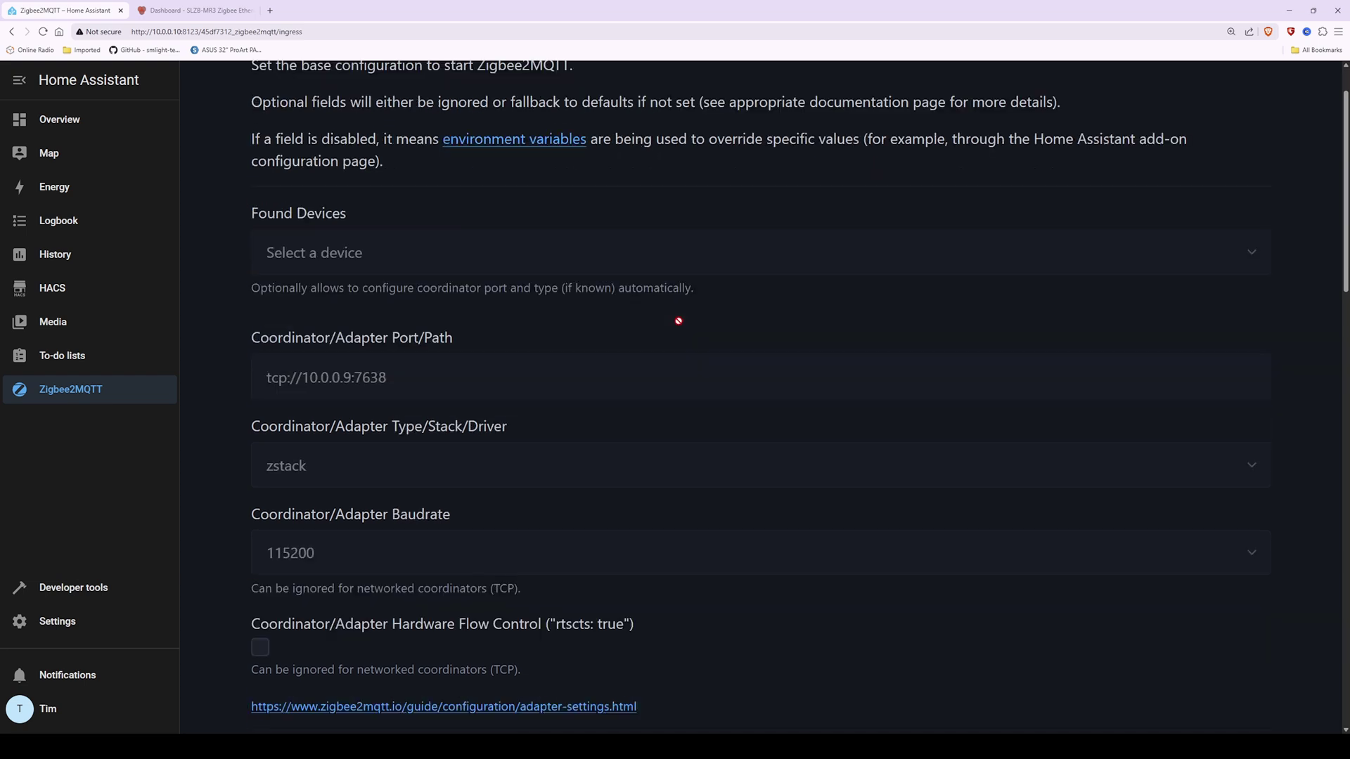
pyautogui.scroll(-8, 681, 324)
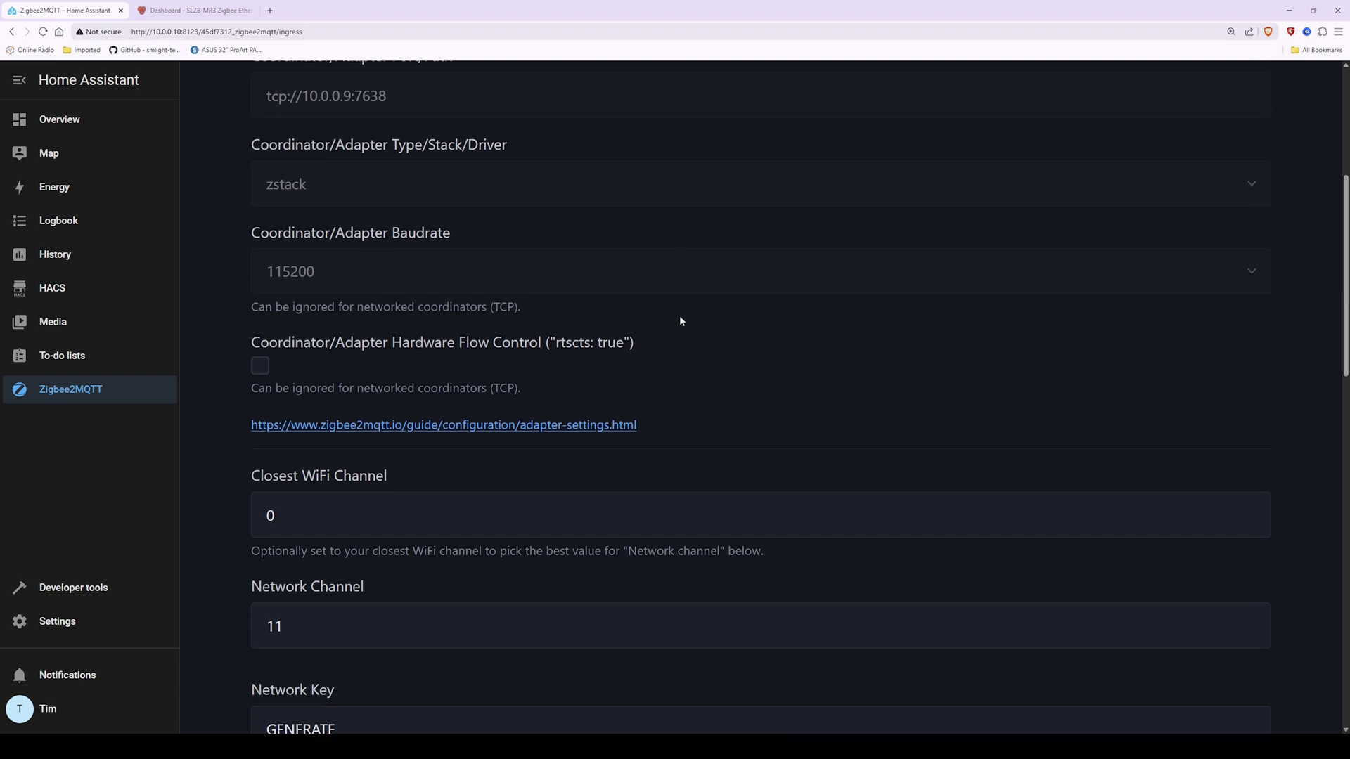
pyautogui.scroll(-10, 680, 313)
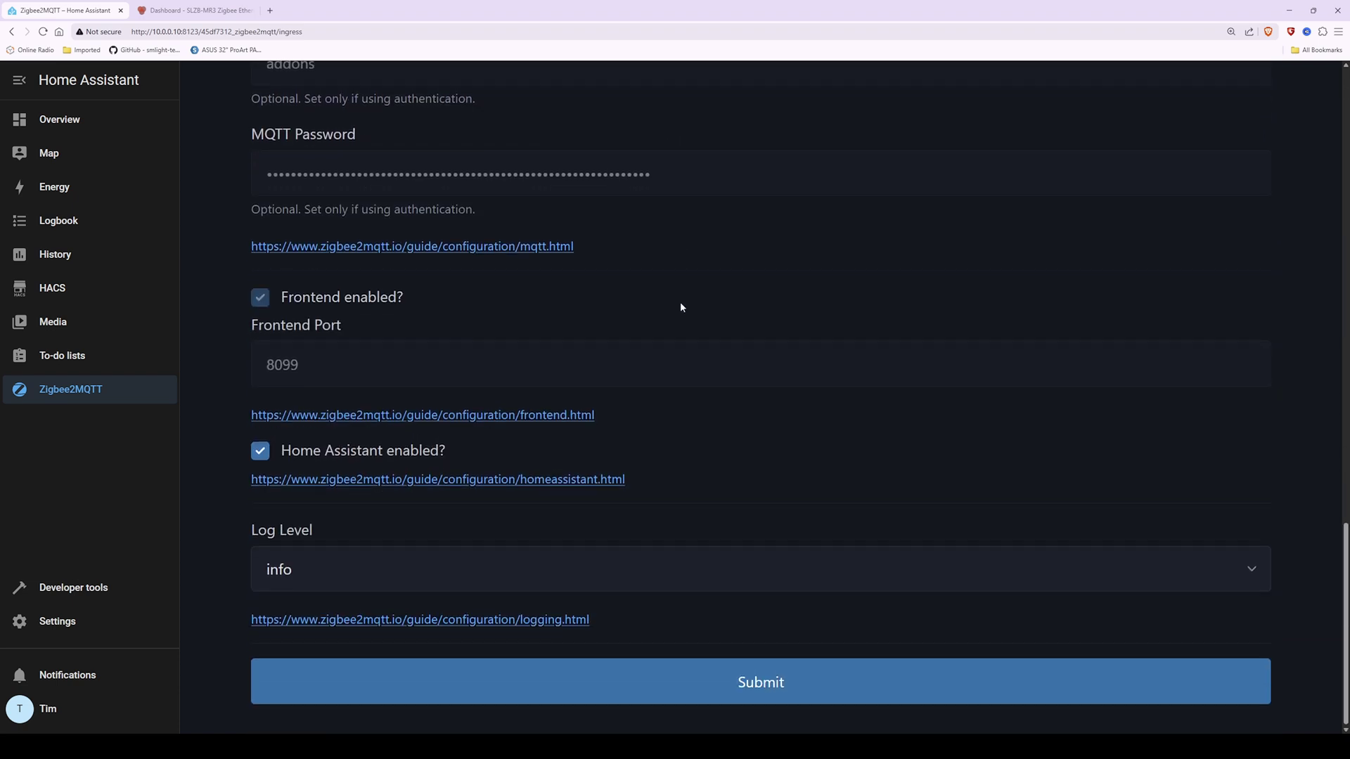
pyautogui.click(762, 687)
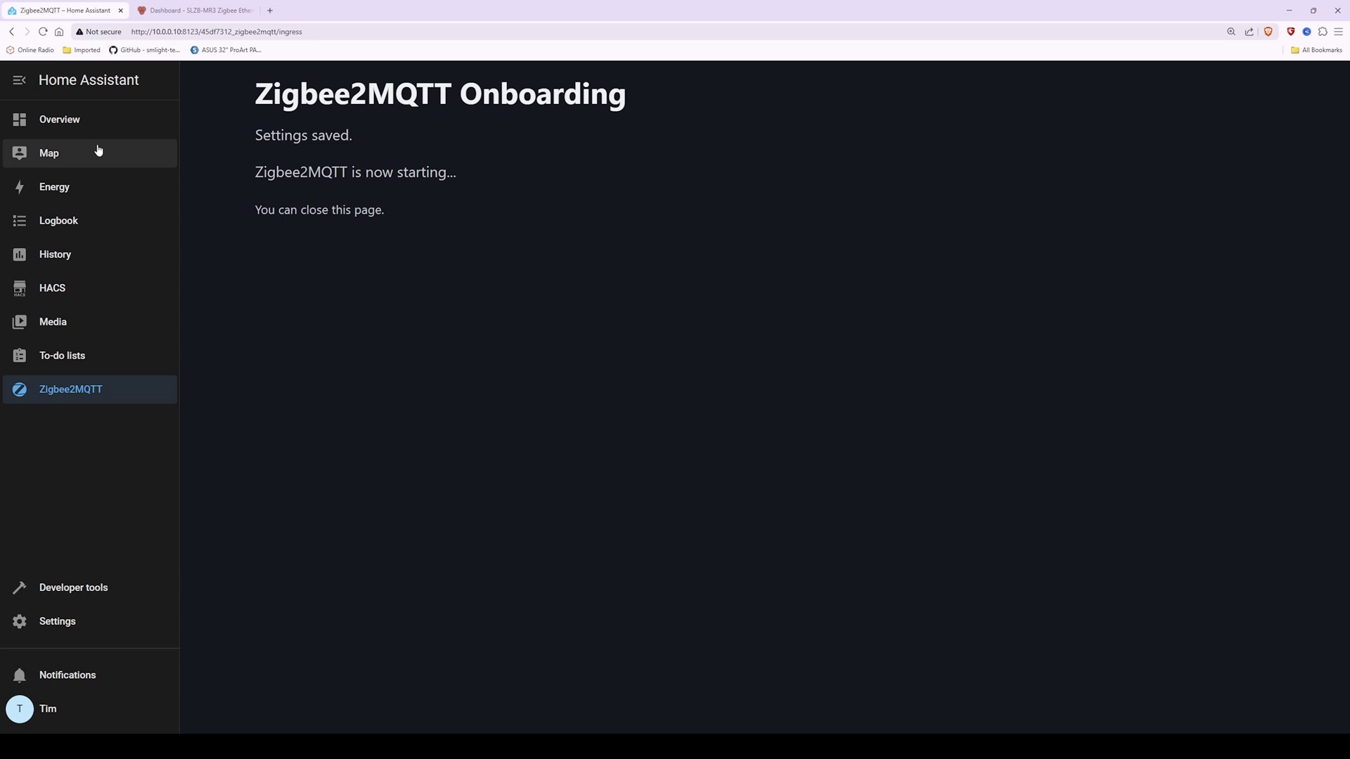
# Step: Reopen Zigbee2MQTT from Home Assistant and permit all devices to join the Zigbee network
pyautogui.click(56, 124)
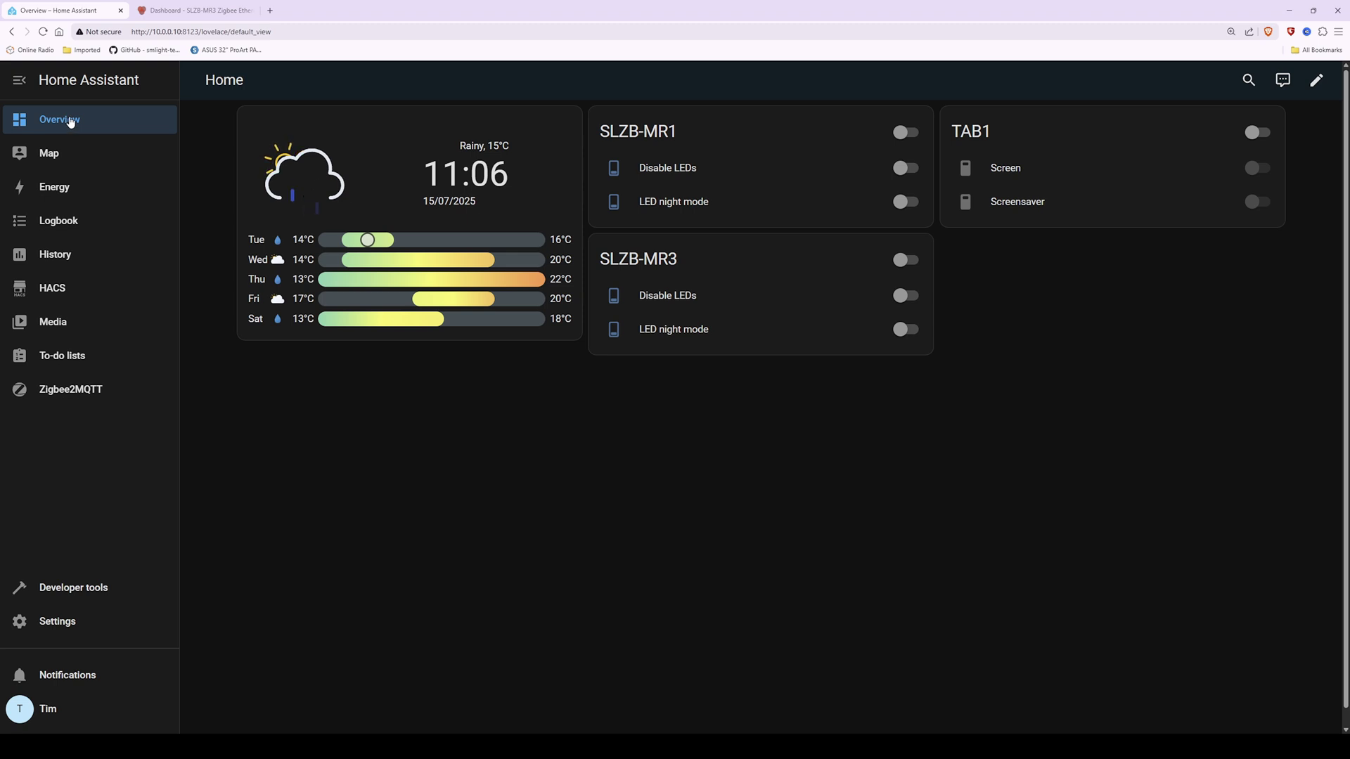
pyautogui.click(79, 391)
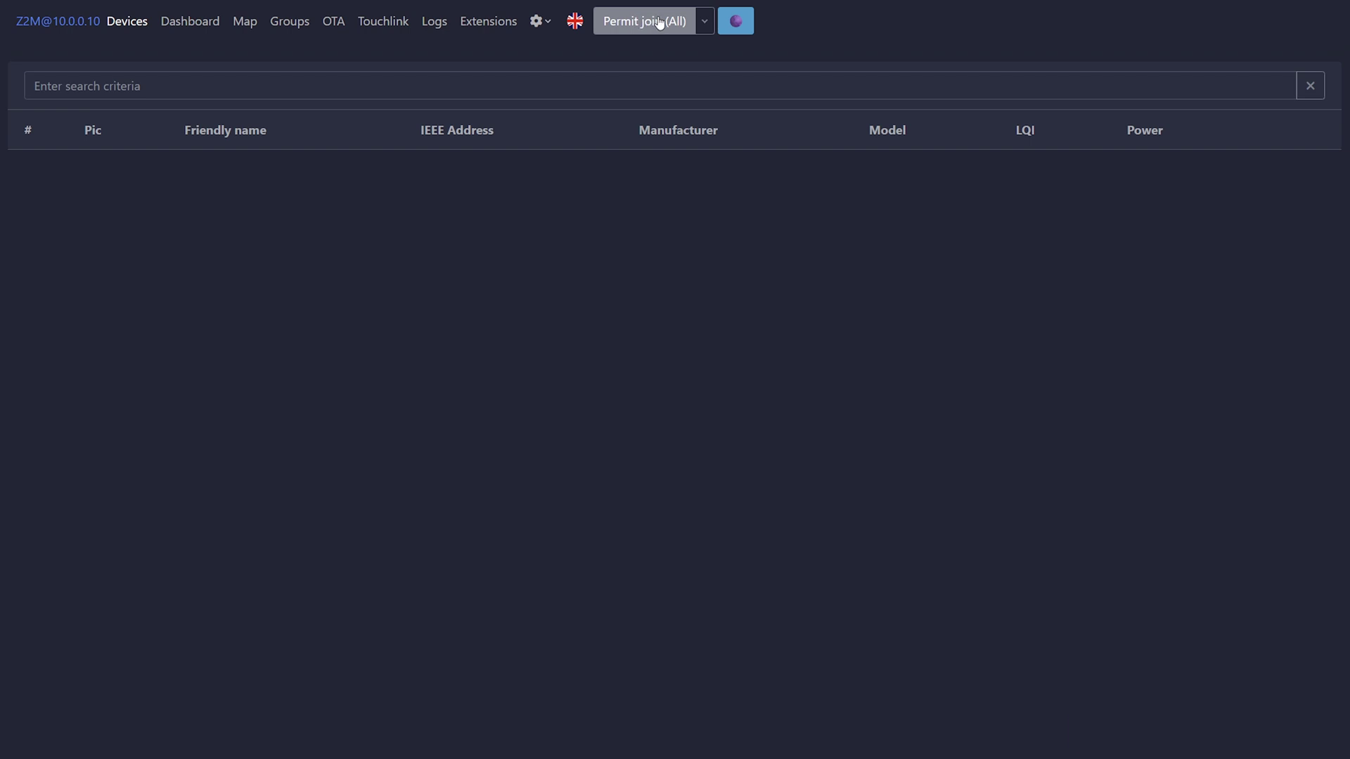
pyautogui.click(659, 22)
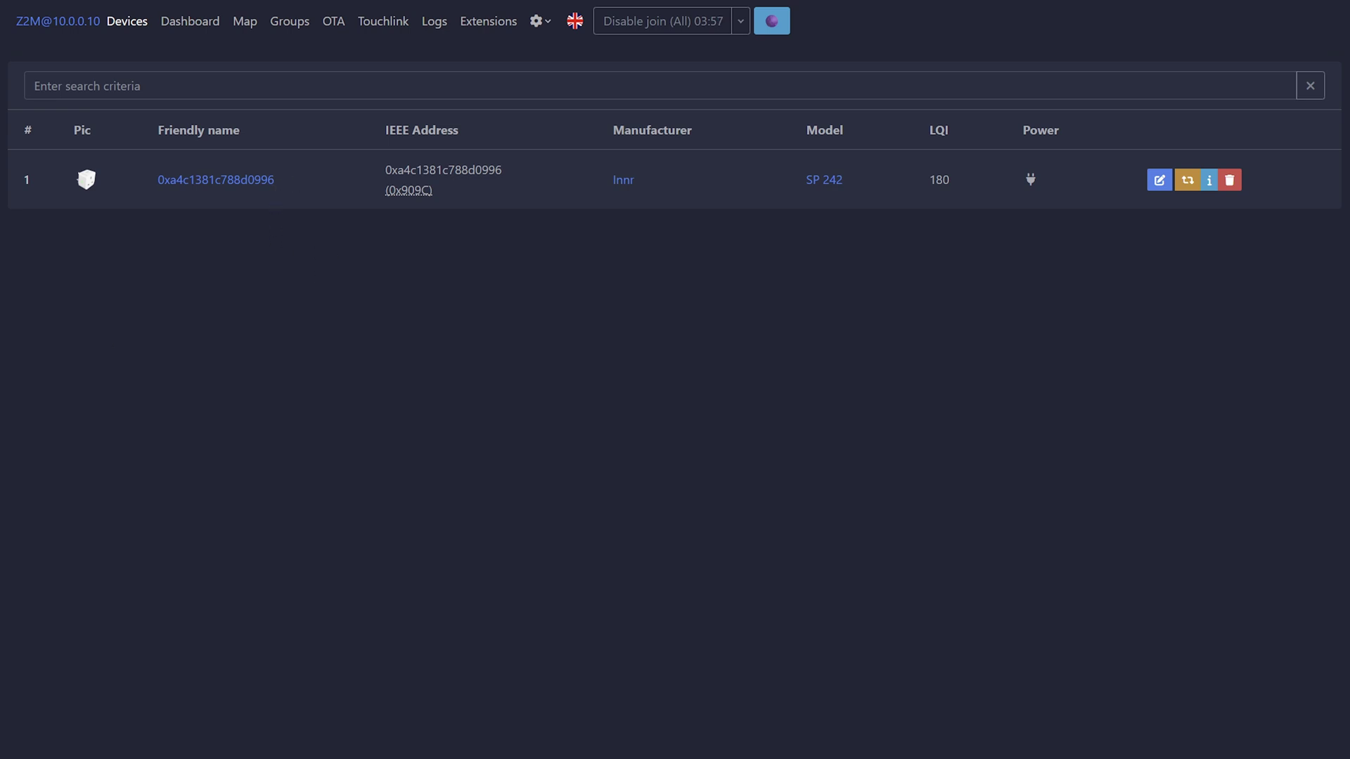
# Step: Rename the joined Innr SP 242 device to Smart Plug, with its Home Assistant entity ID updated as well
pyautogui.click(228, 182)
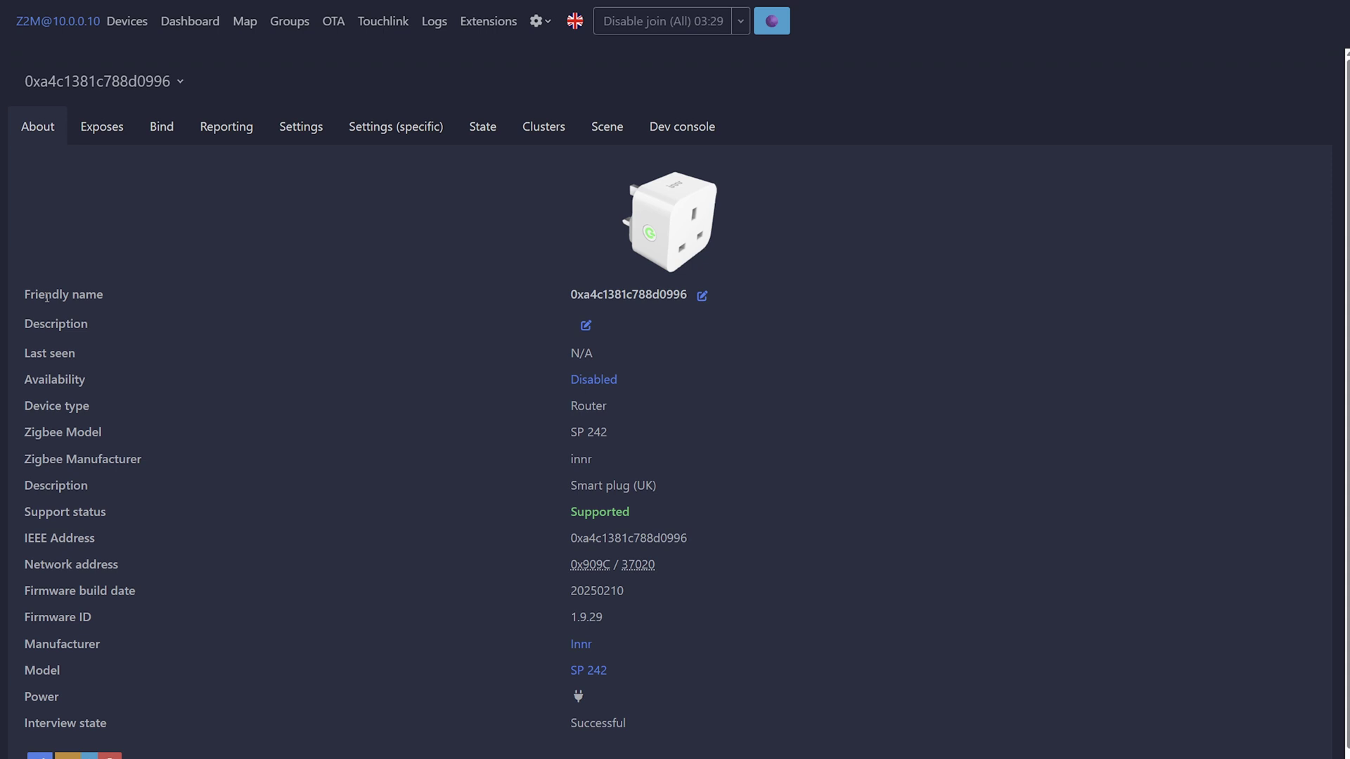
pyautogui.moveTo(24, 296); pyautogui.dragTo(104, 299)
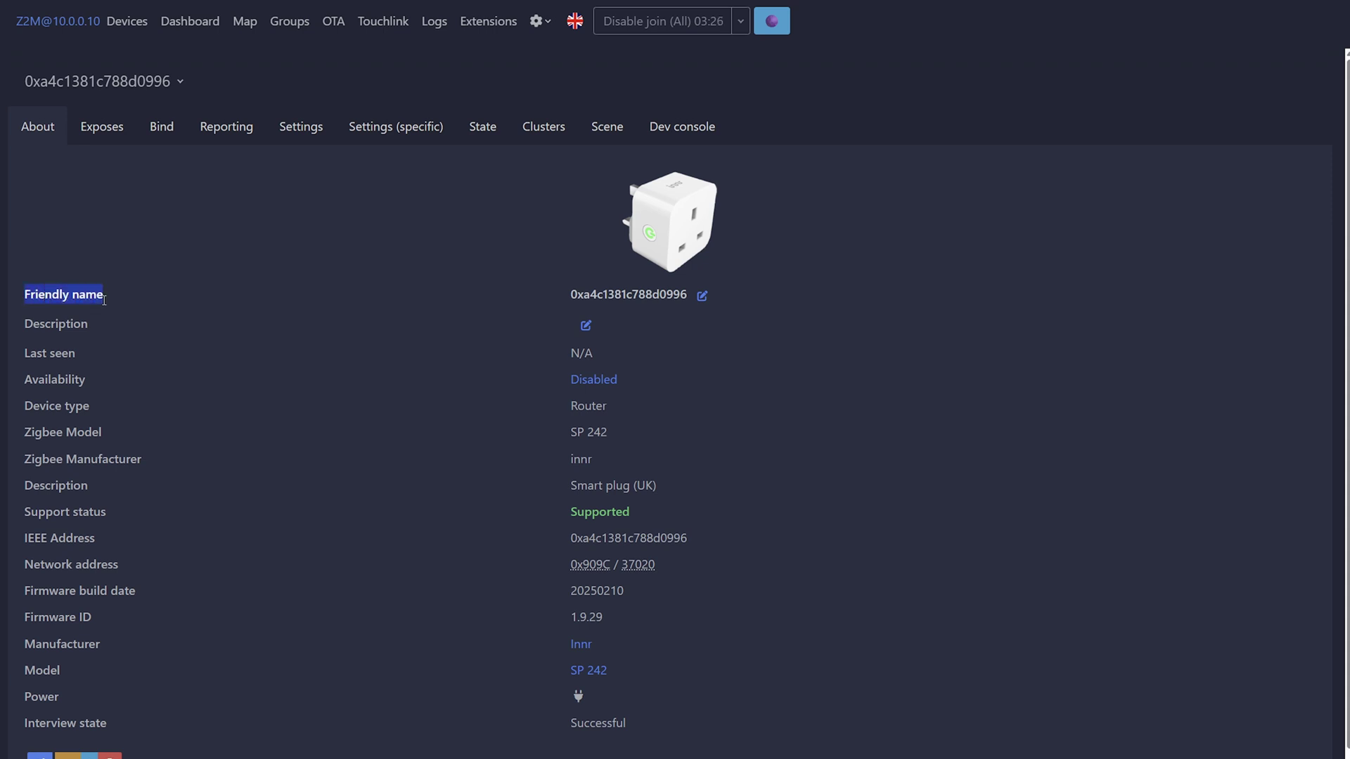
pyautogui.click(573, 294)
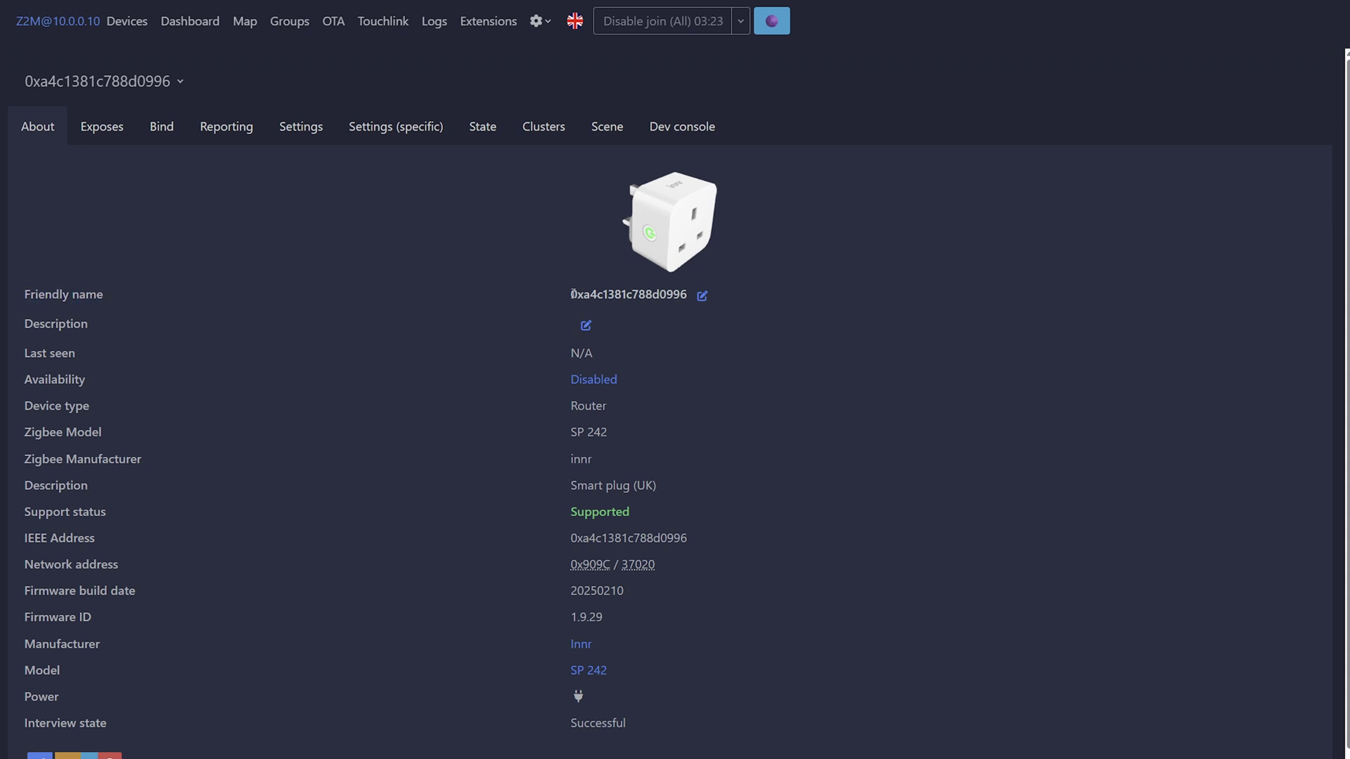
pyautogui.moveTo(573, 294); pyautogui.dragTo(687, 294)
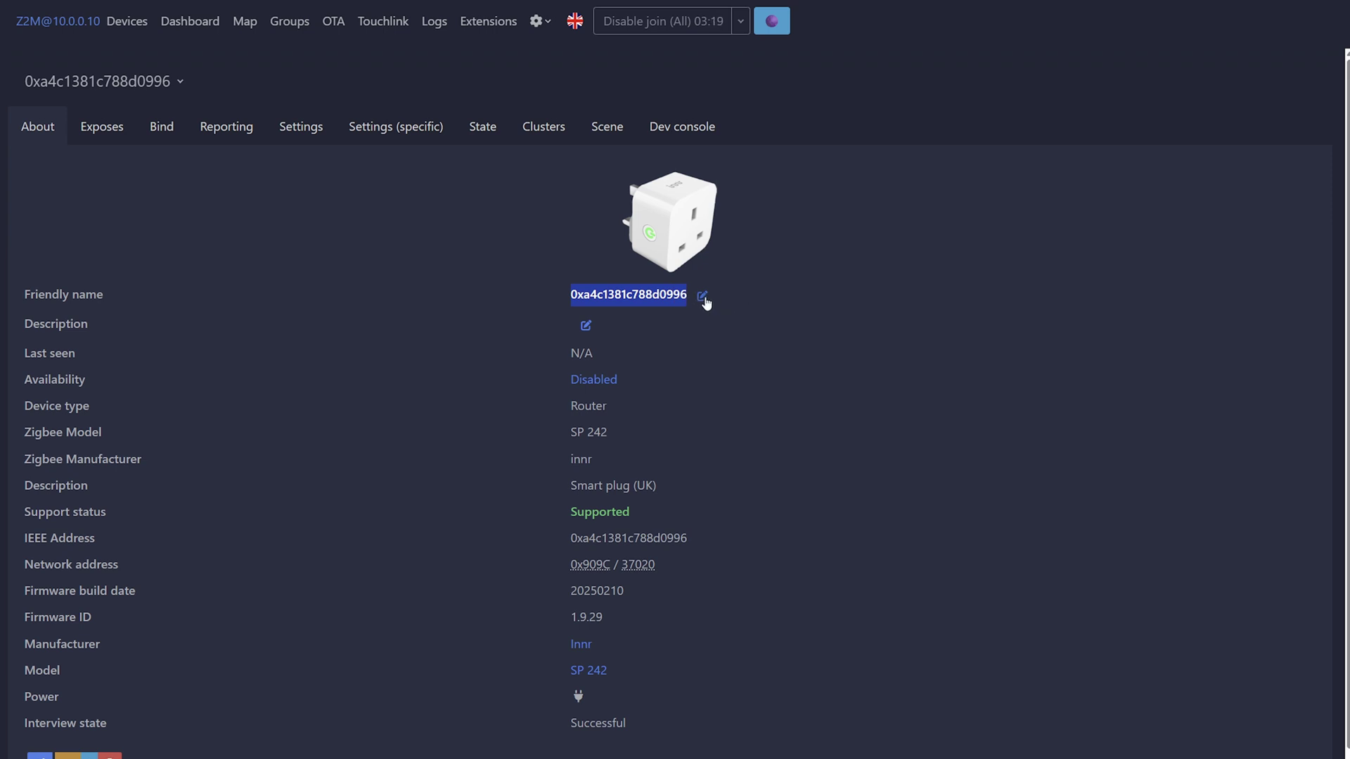
pyautogui.click(703, 299)
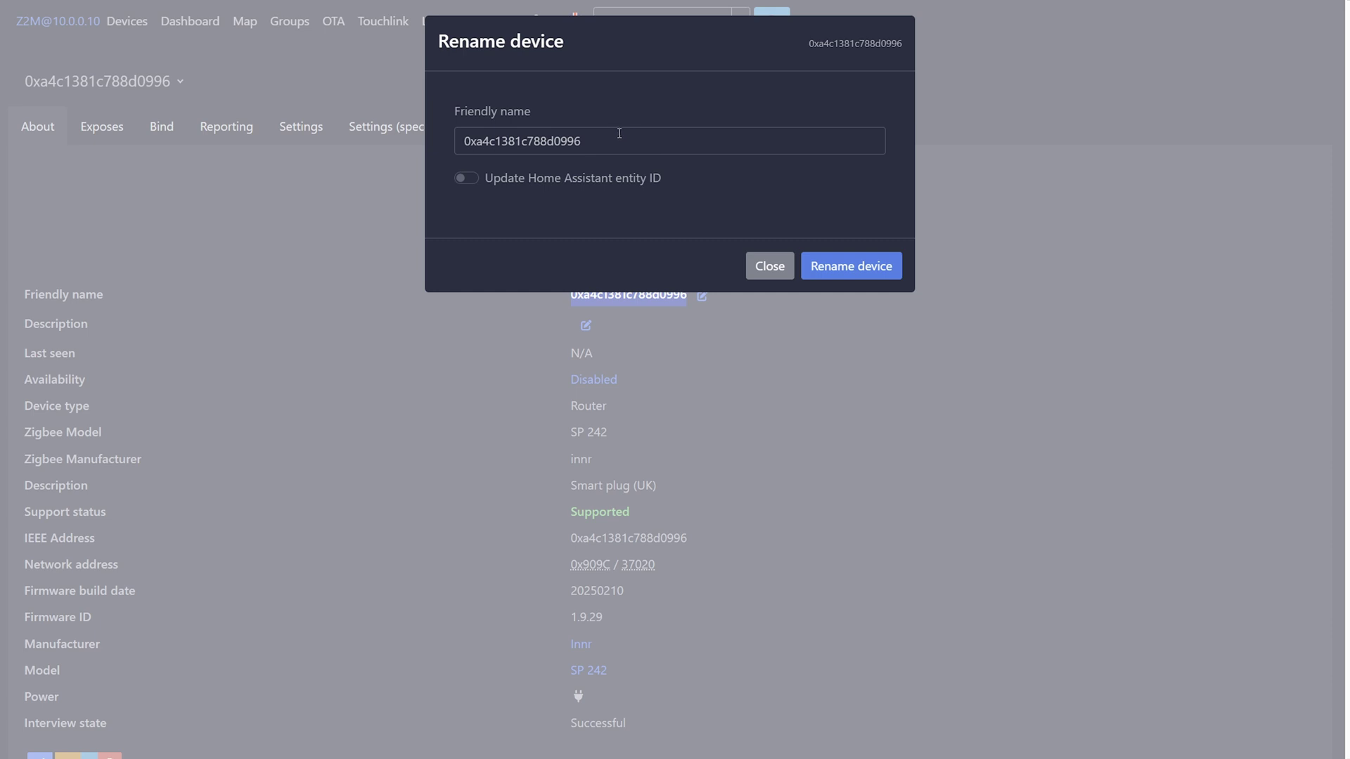
pyautogui.doubleClick(621, 151)
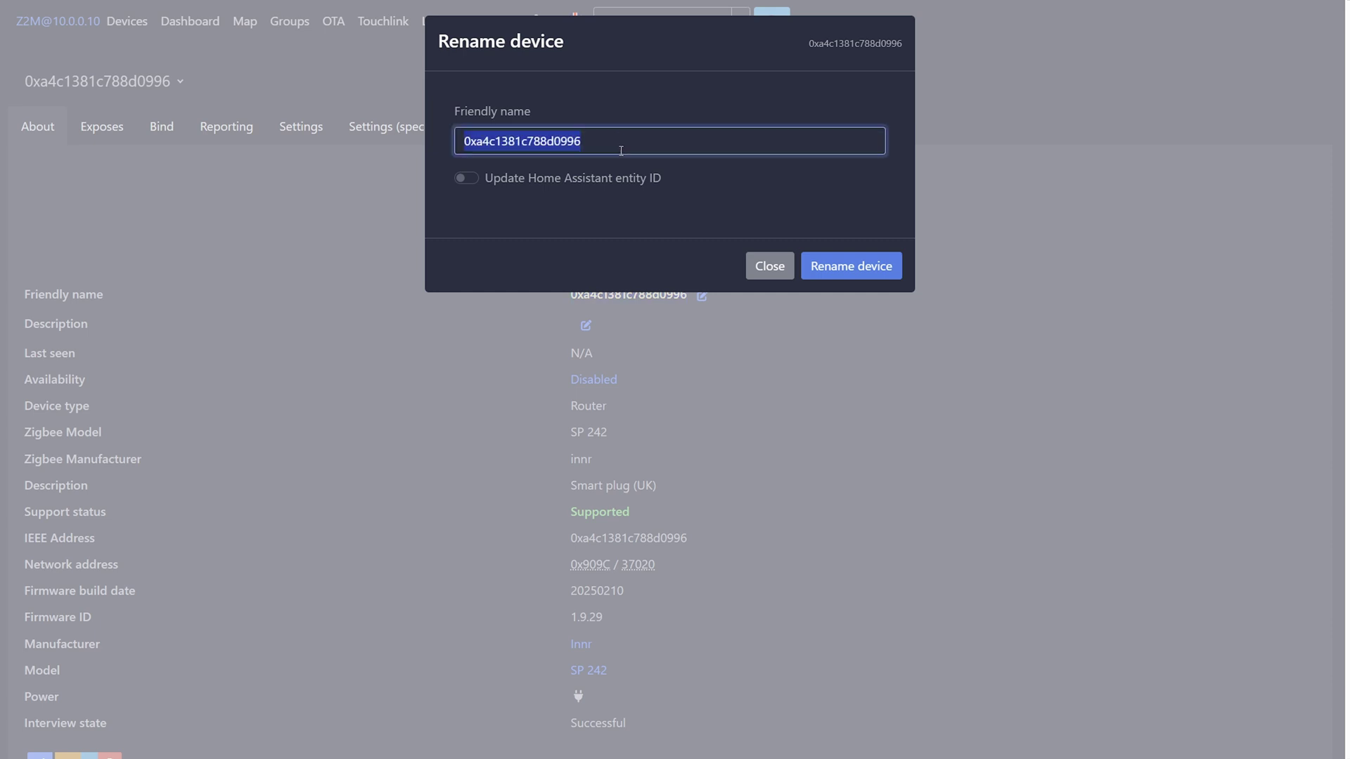
pyautogui.write('Smart Plug')
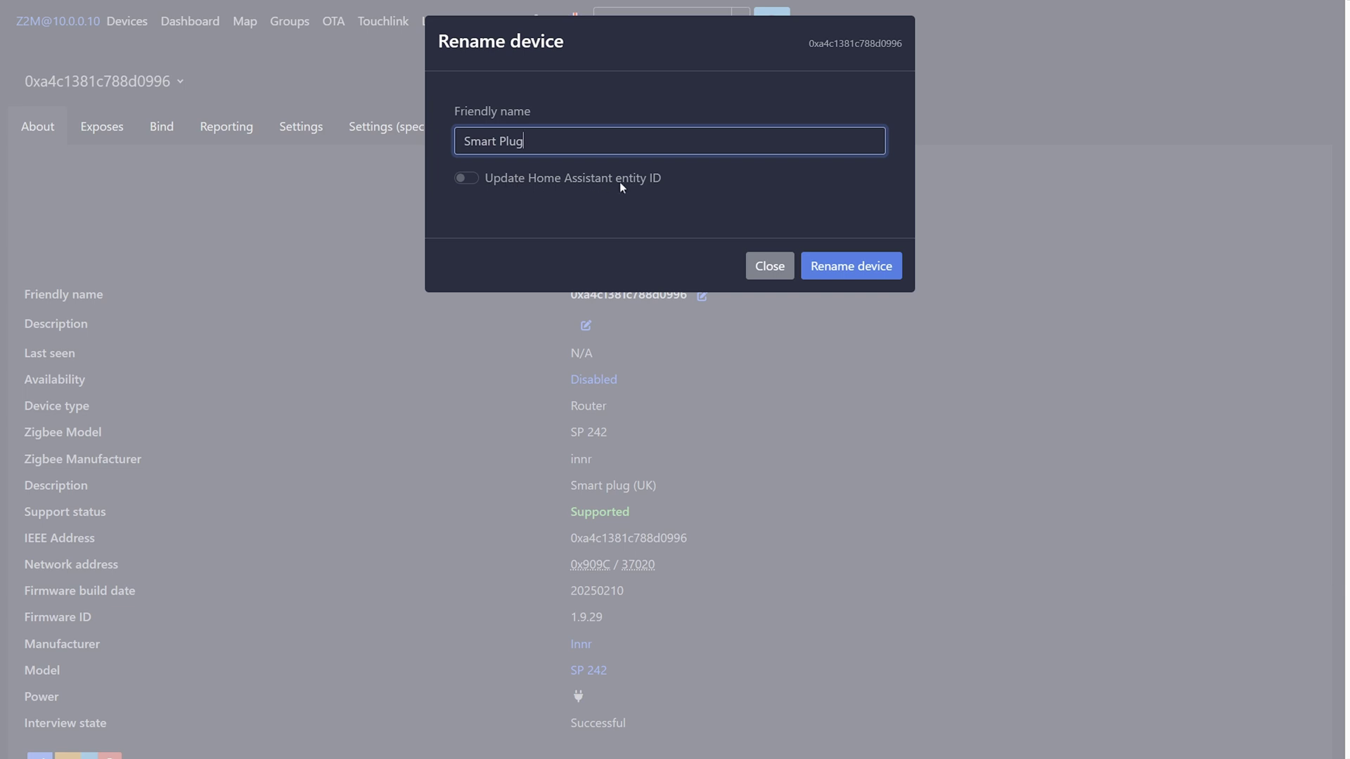
pyautogui.click(497, 183)
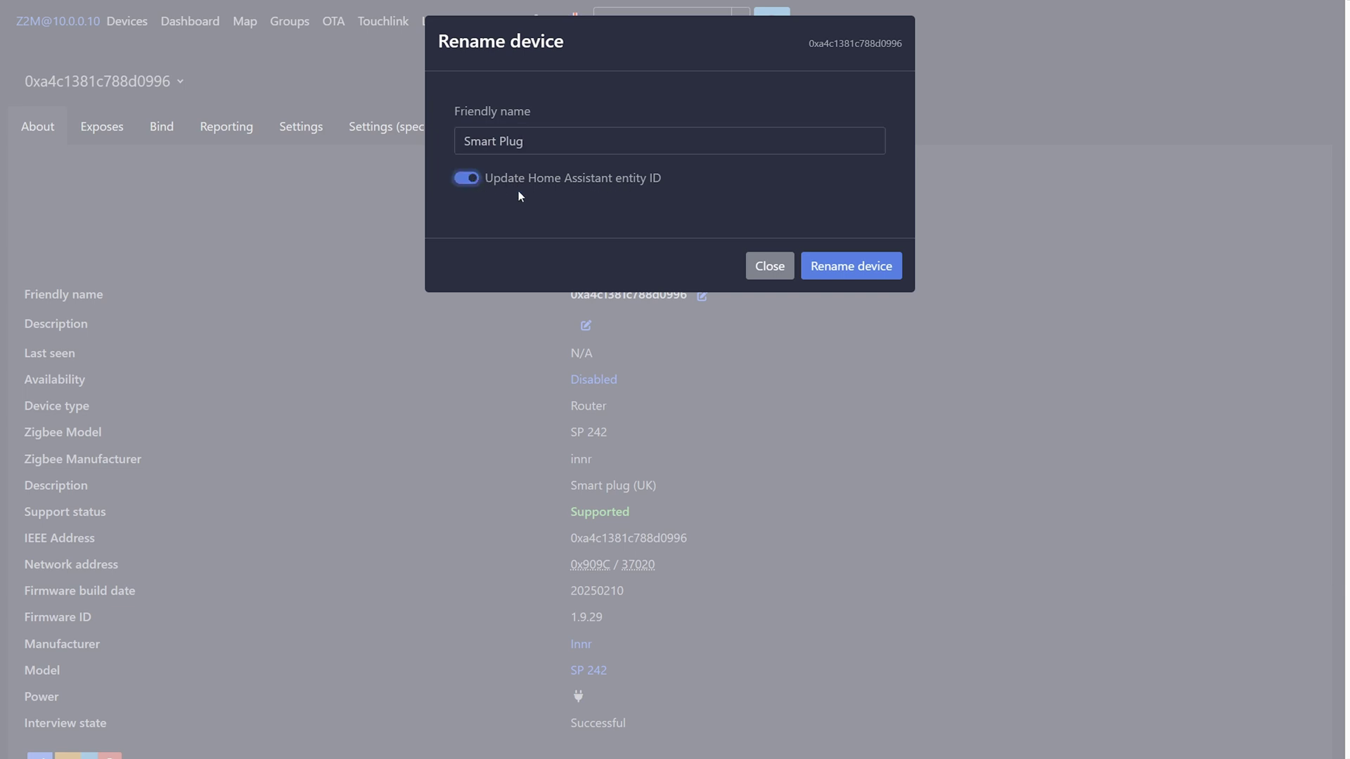
pyautogui.click(864, 270)
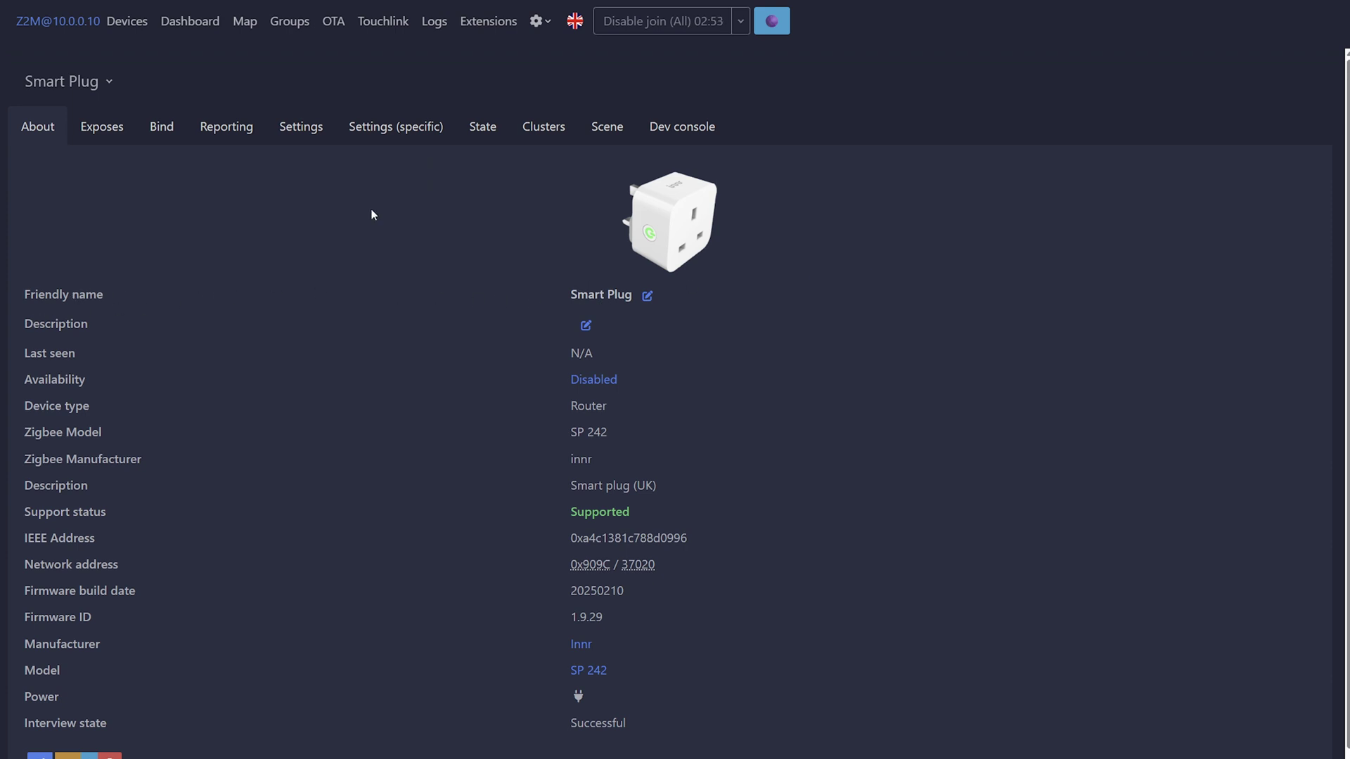
# Step: Return to the Zigbee2MQTT device list and disable joining for all devices
pyautogui.click(128, 22)
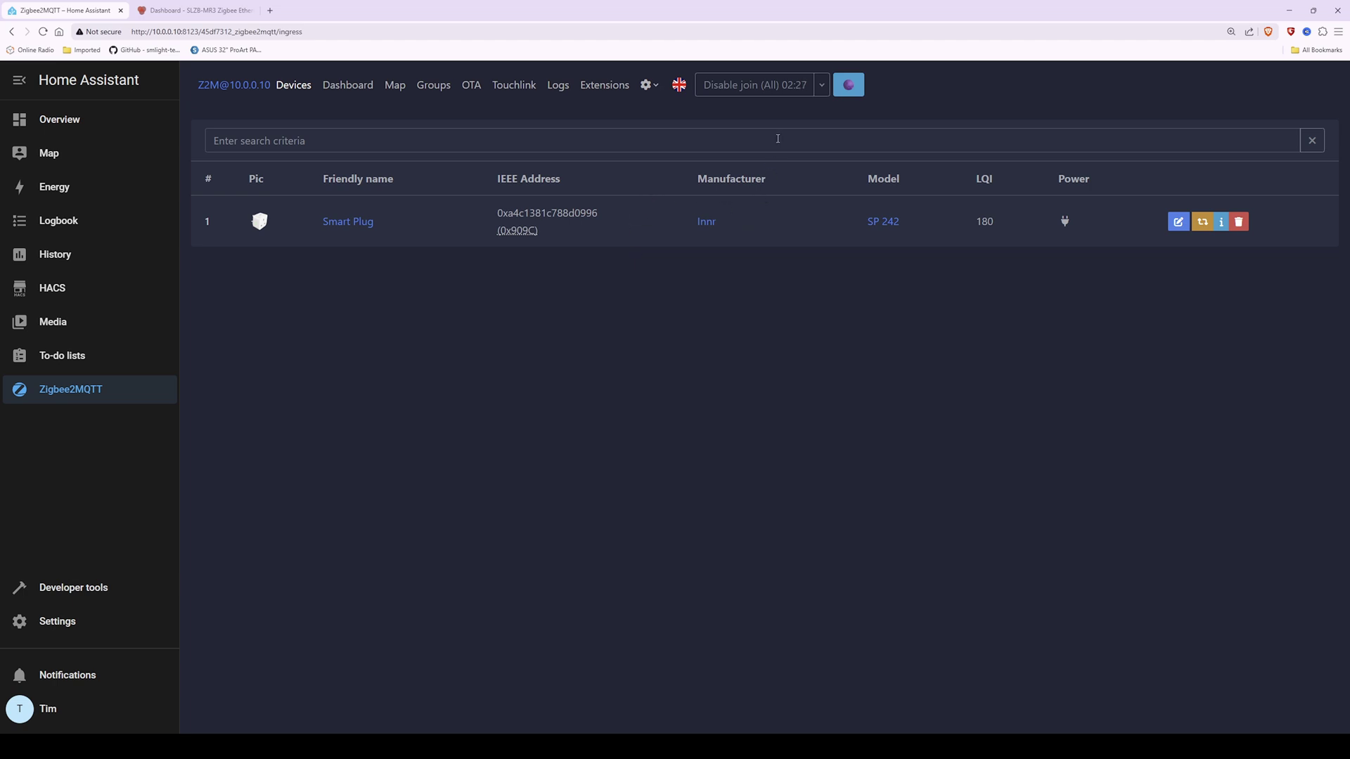
pyautogui.click(754, 86)
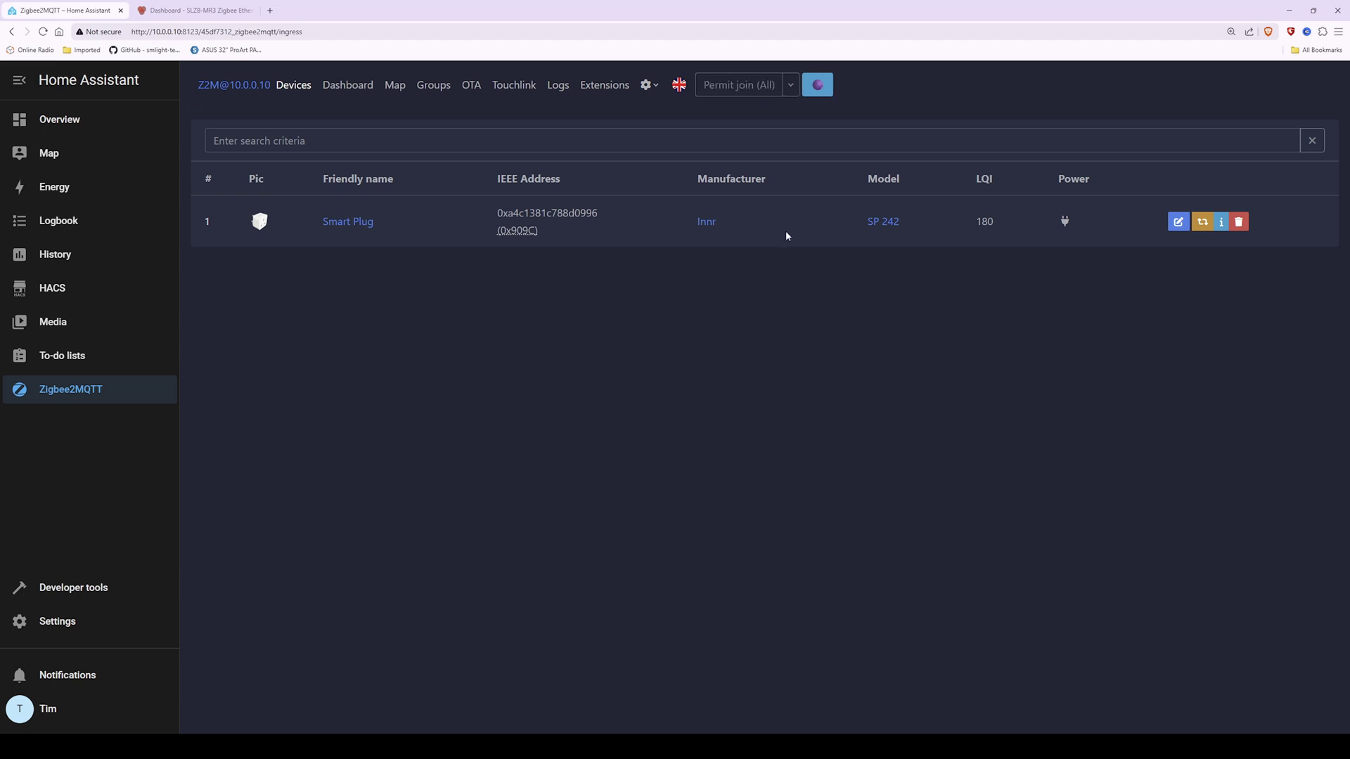